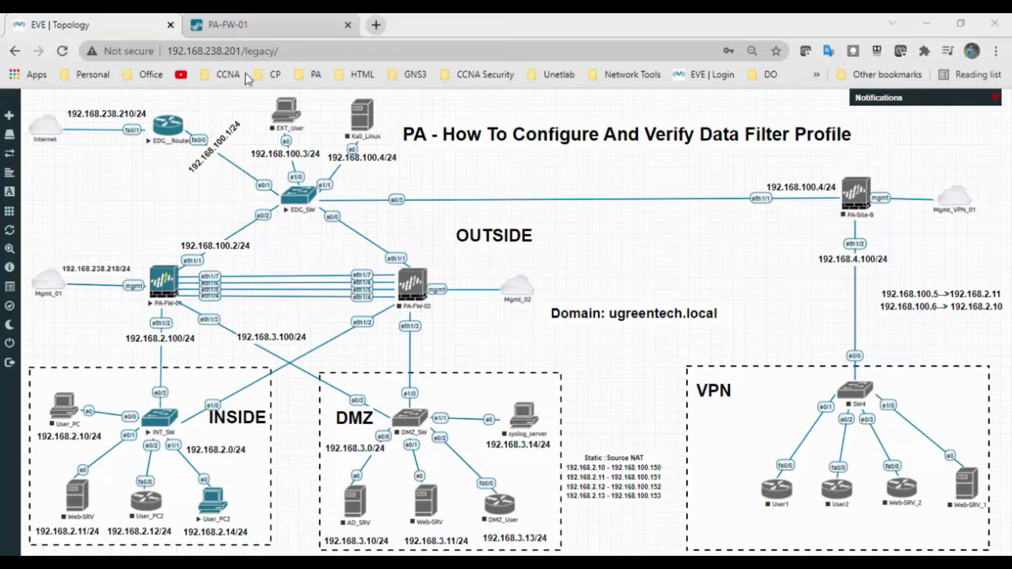
- Switch to the PA-FW-01 firewall console and start a new data pattern under its custom objects
click(258, 26)
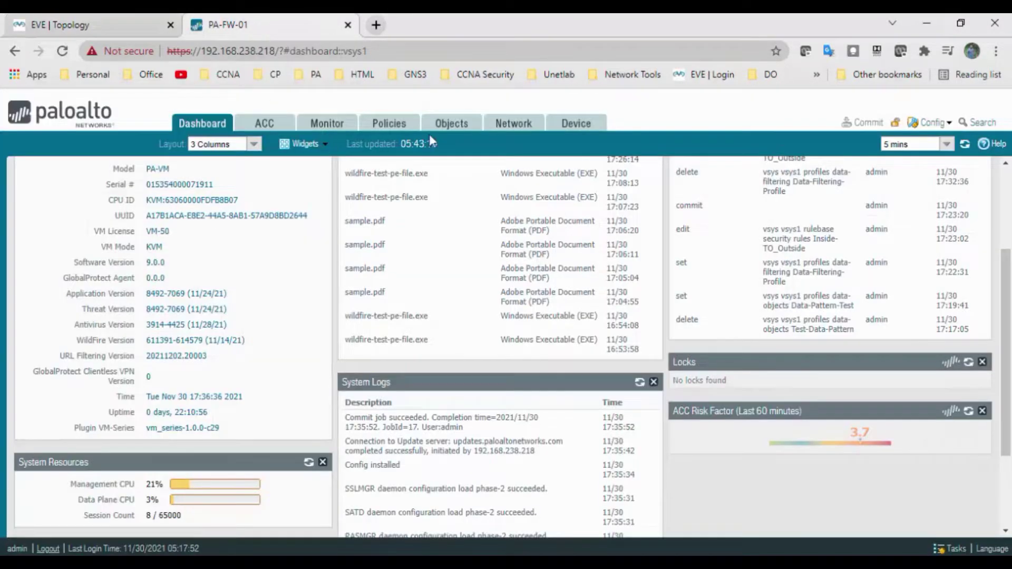
click(452, 126)
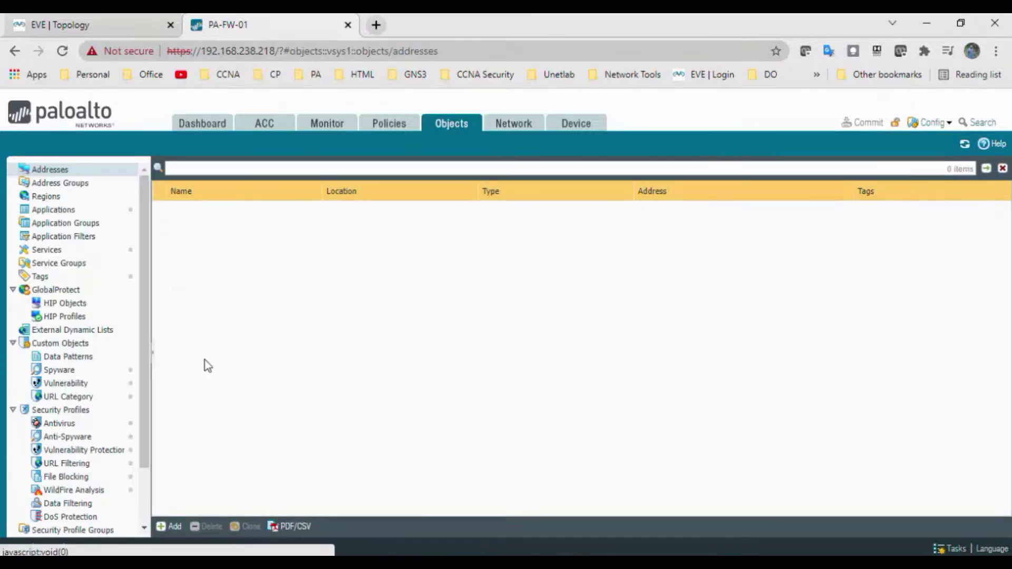
drag(147, 382, 143, 443)
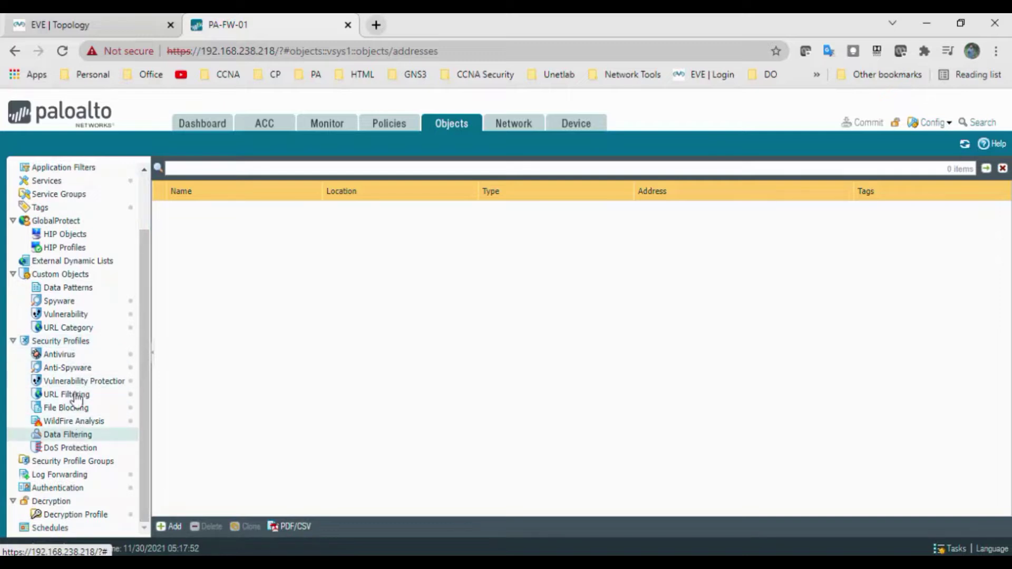
click(71, 292)
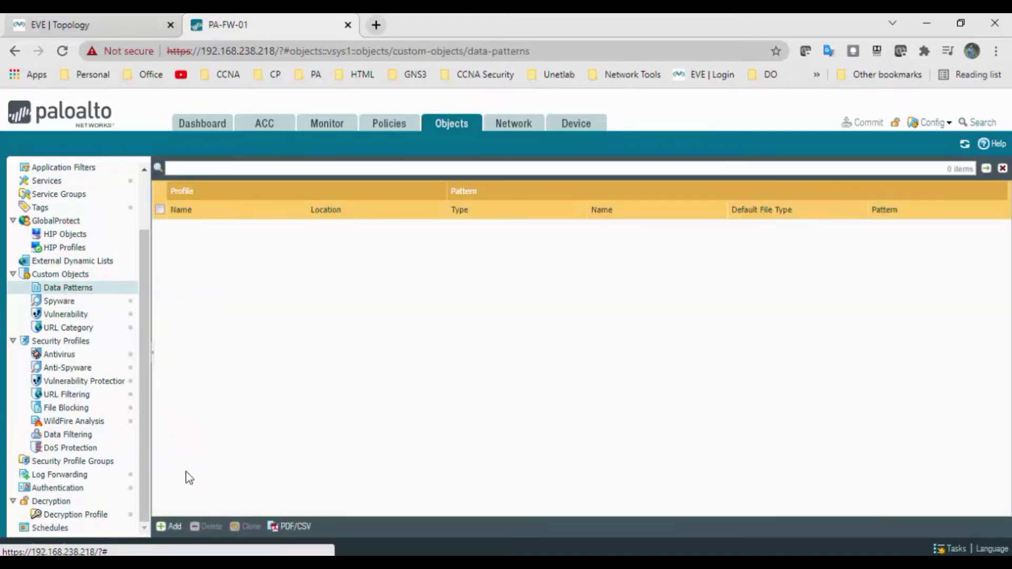
click(174, 527)
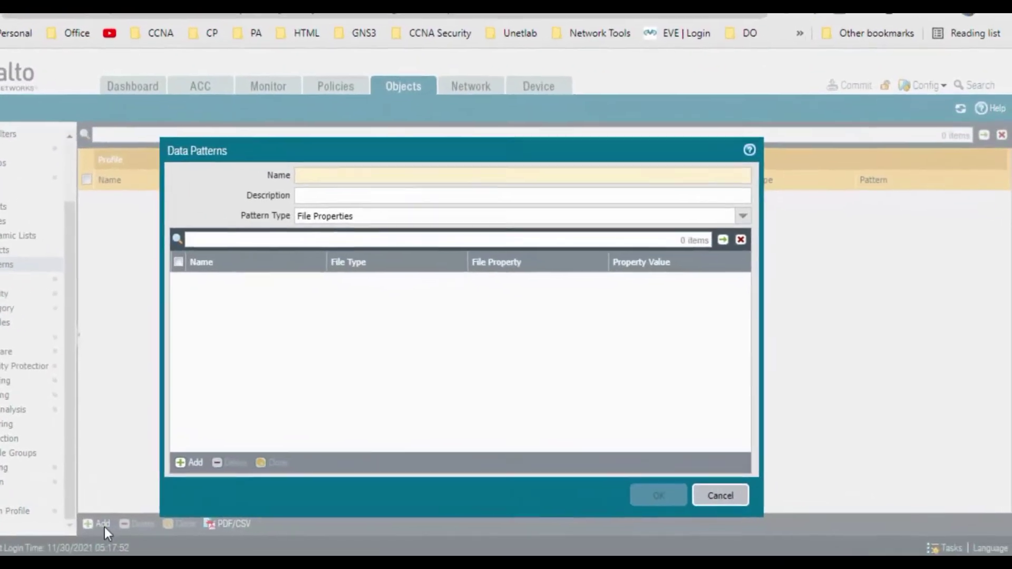
- Name the data pattern Test-Data-Pattern and enter the same text as its description
text(T)
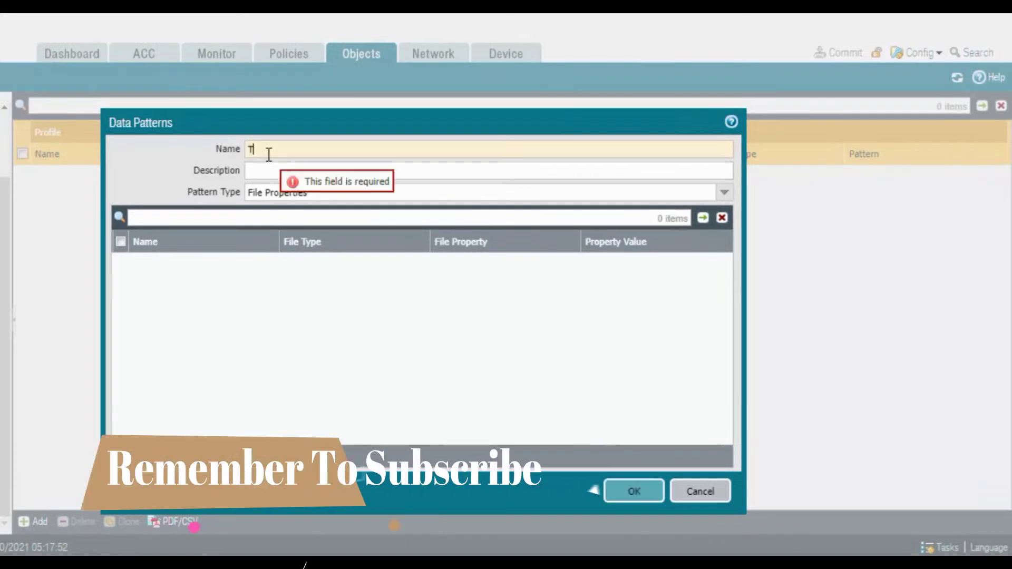
text(est-Da)
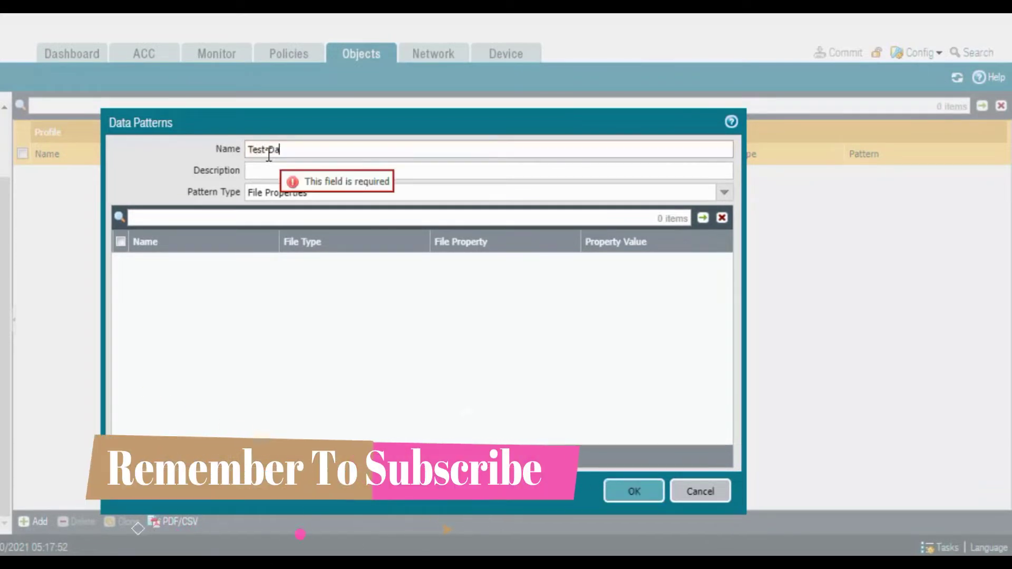
text(ta-P)
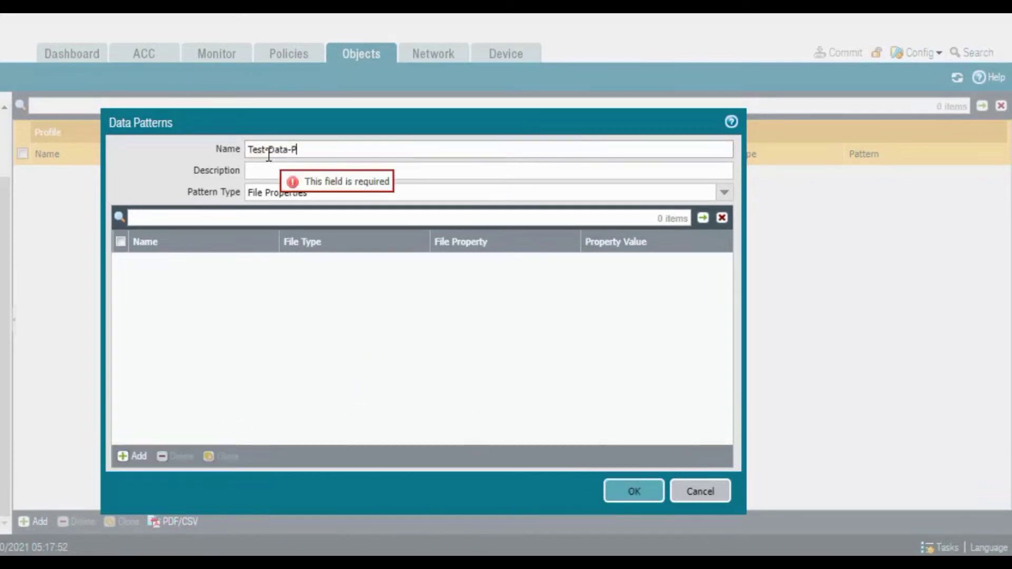
text(attern)
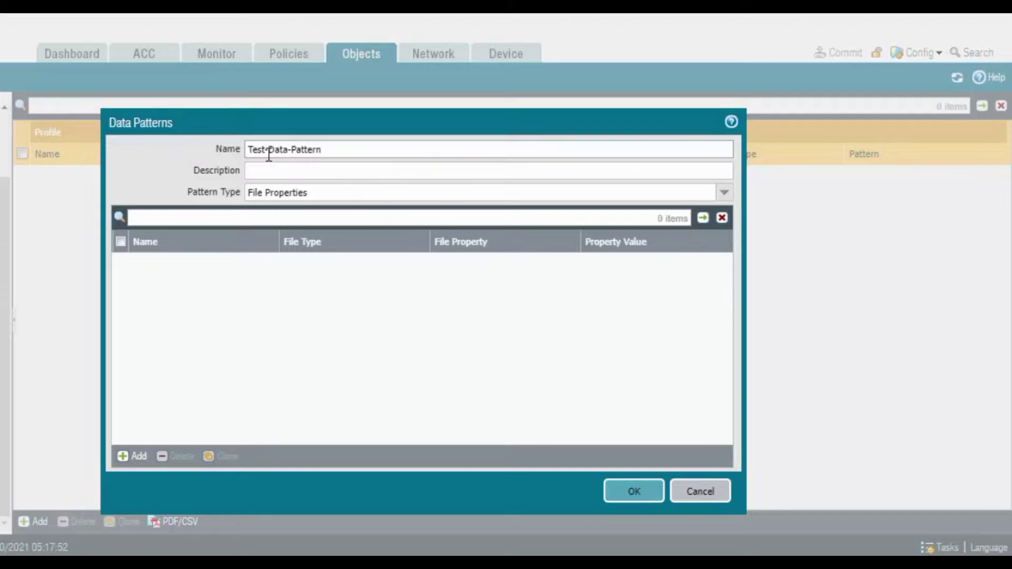
drag(330, 148, 262, 150)
click(282, 170)
text(Test-Data-Pattern)
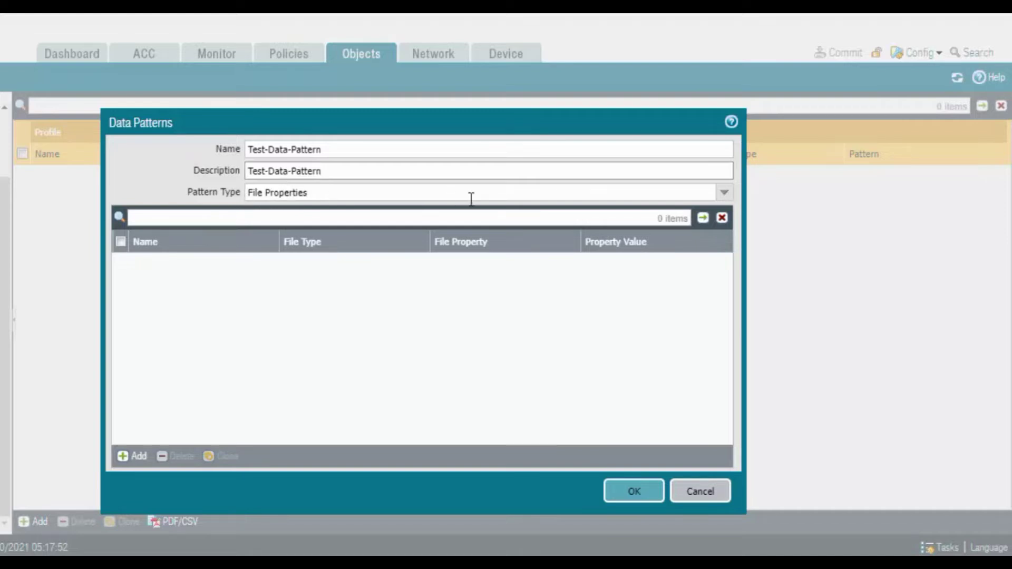
- Set the pattern type to Predefined Pattern and add the Credit Card Numbers pattern for any file type
click(725, 195)
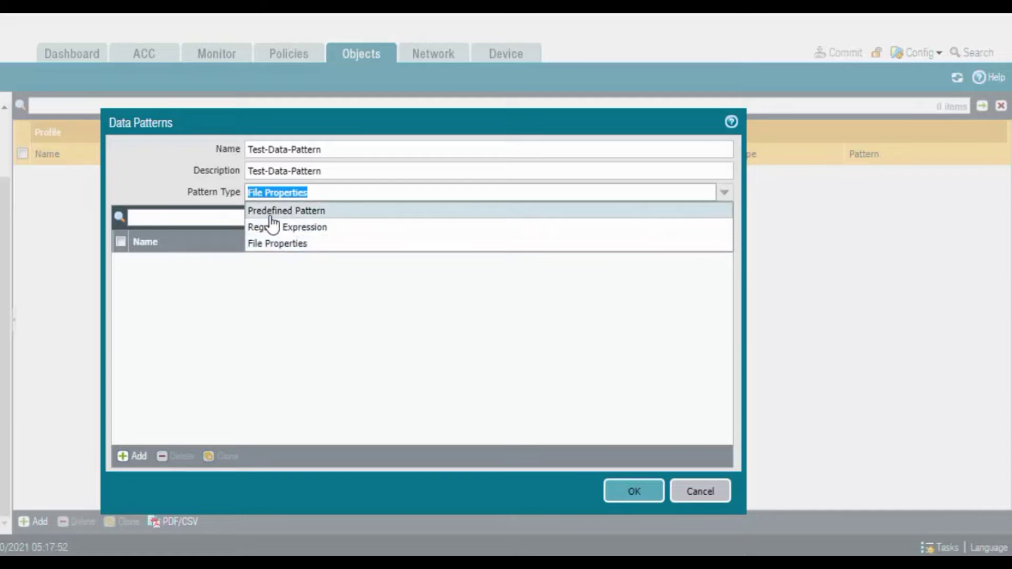
click(298, 216)
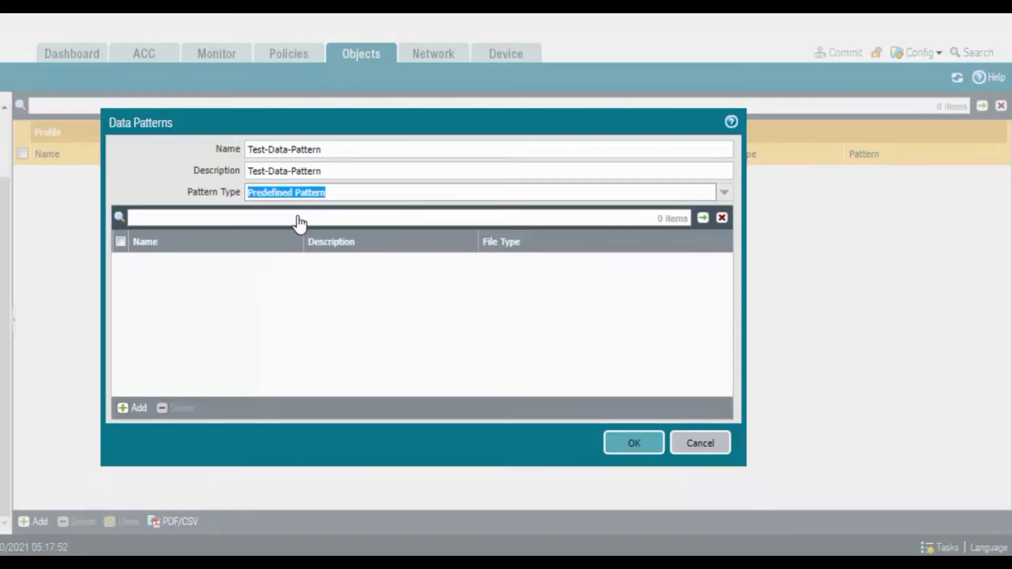
click(293, 311)
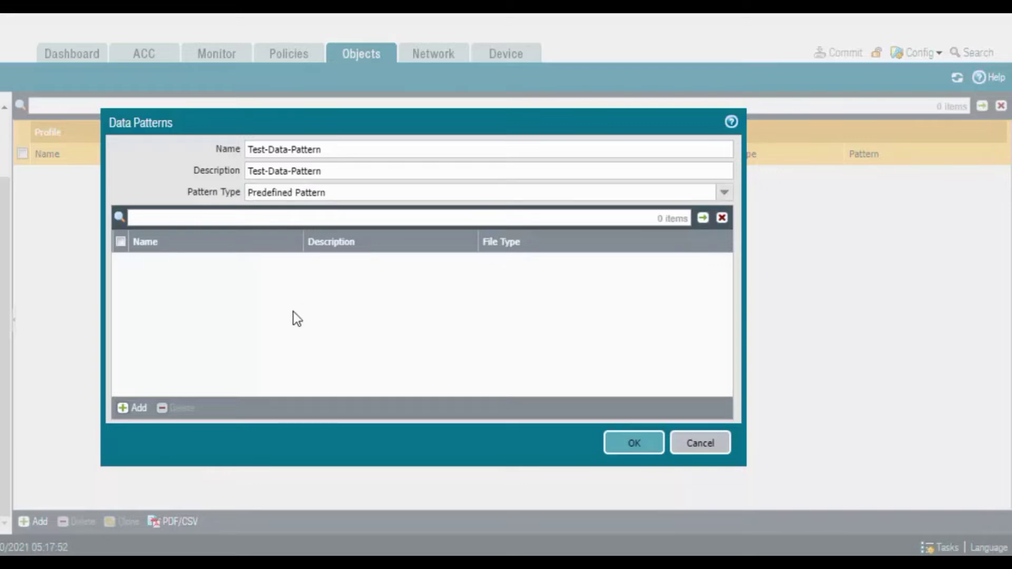
click(135, 409)
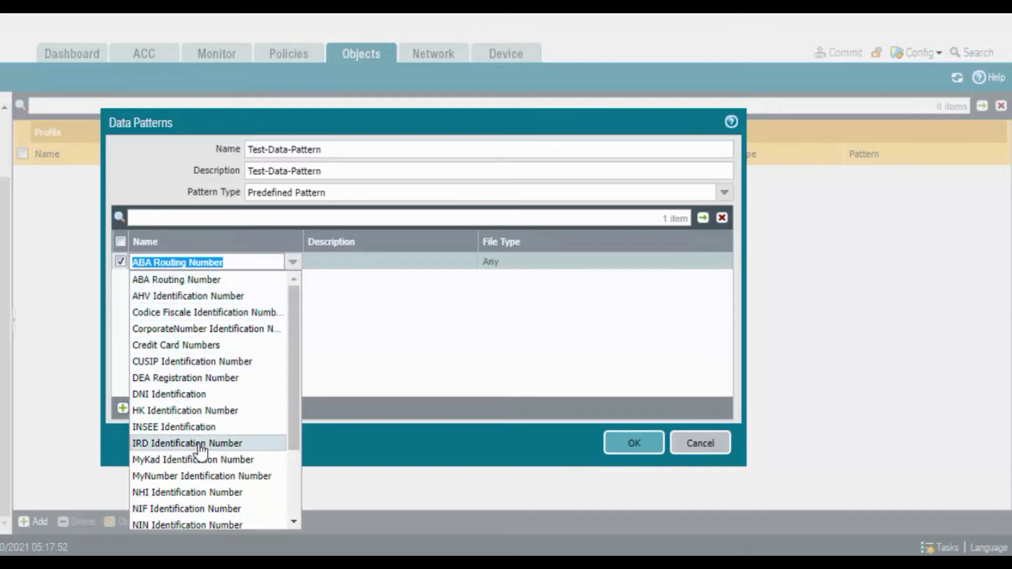
click(204, 351)
click(214, 322)
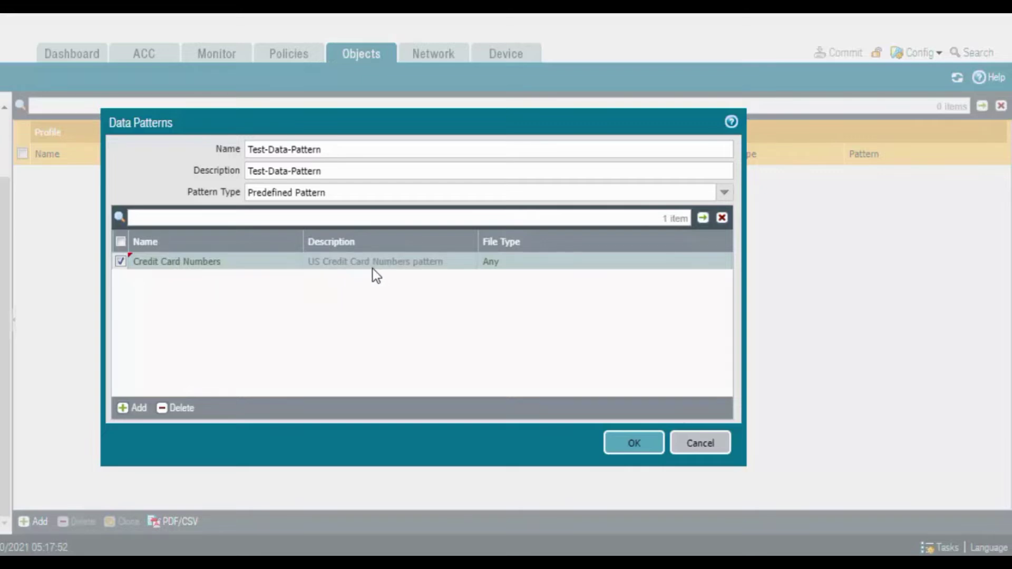
click(495, 267)
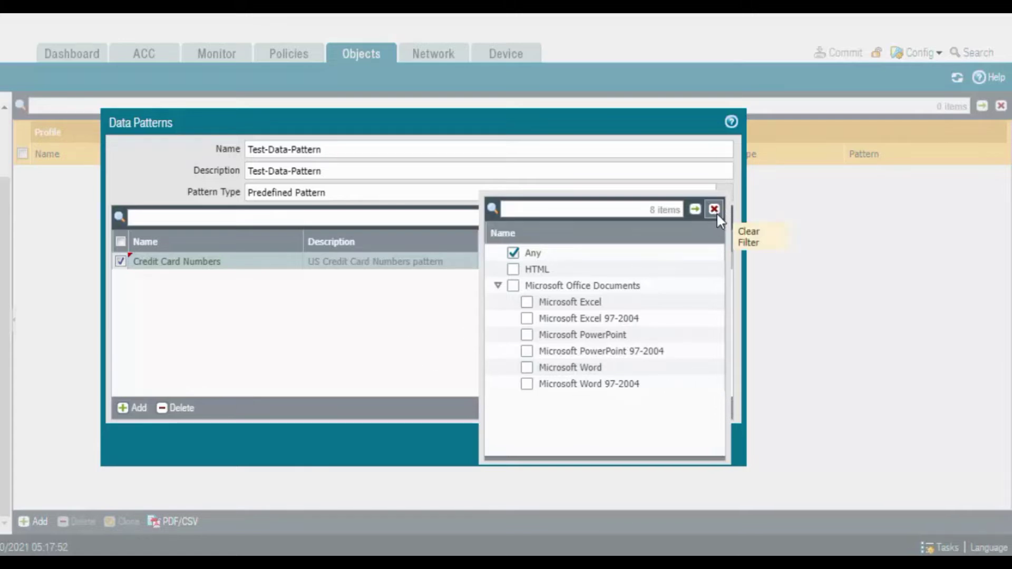
click(436, 299)
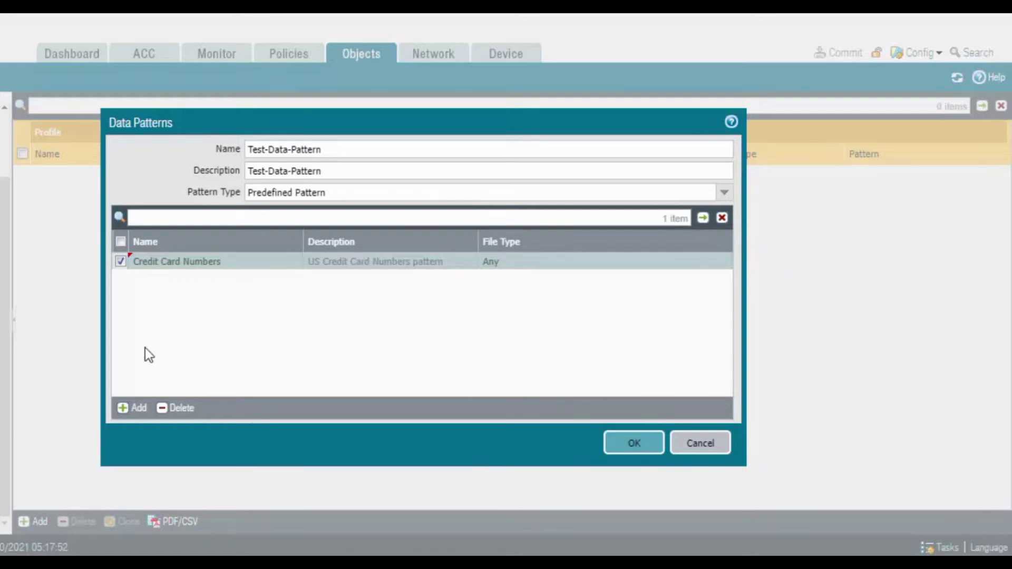
- Add the Social Security Numbers patterns, both the standard one and the one without dash separator, and save the data pattern
click(138, 411)
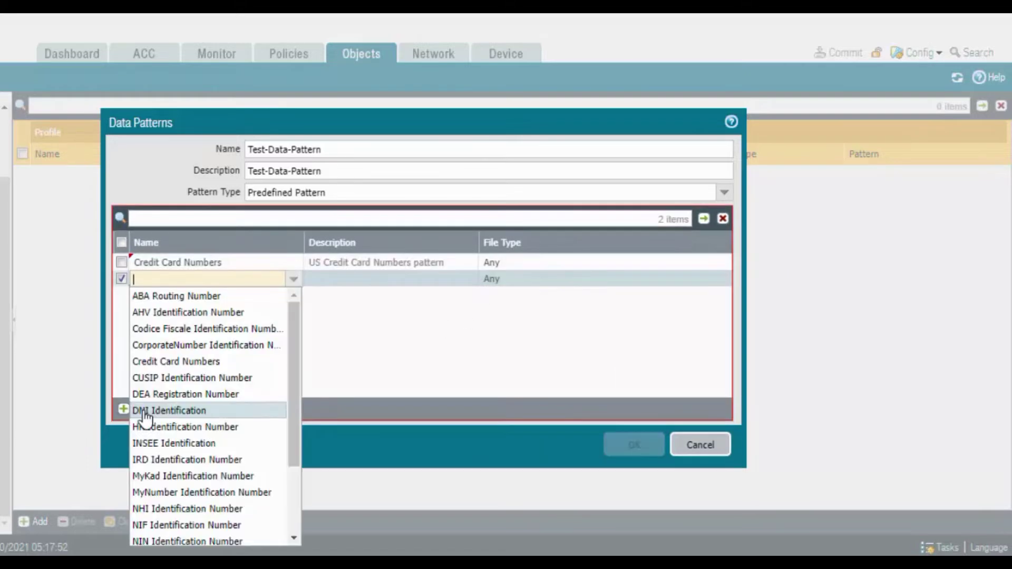
text(soci)
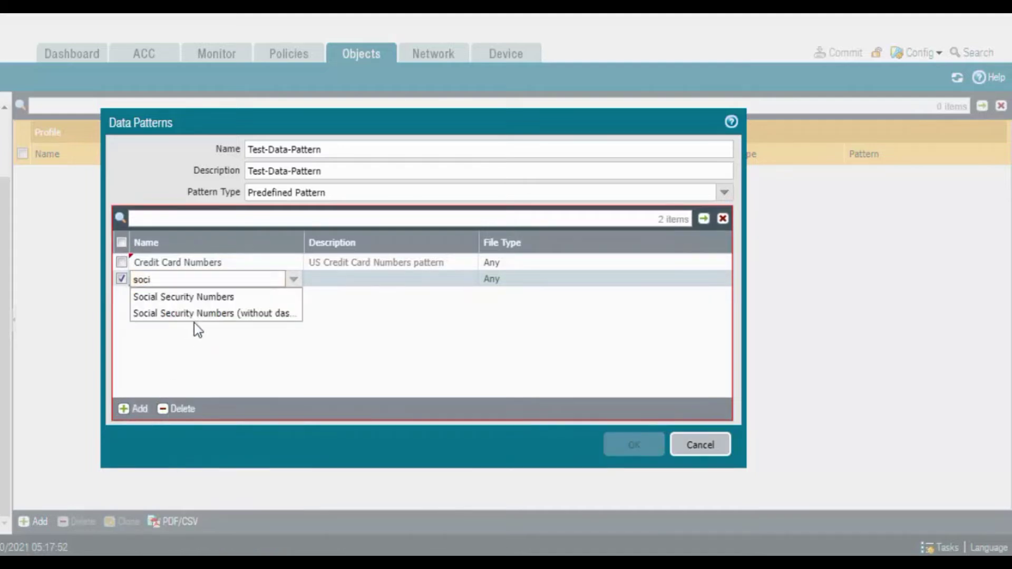
click(208, 300)
click(375, 303)
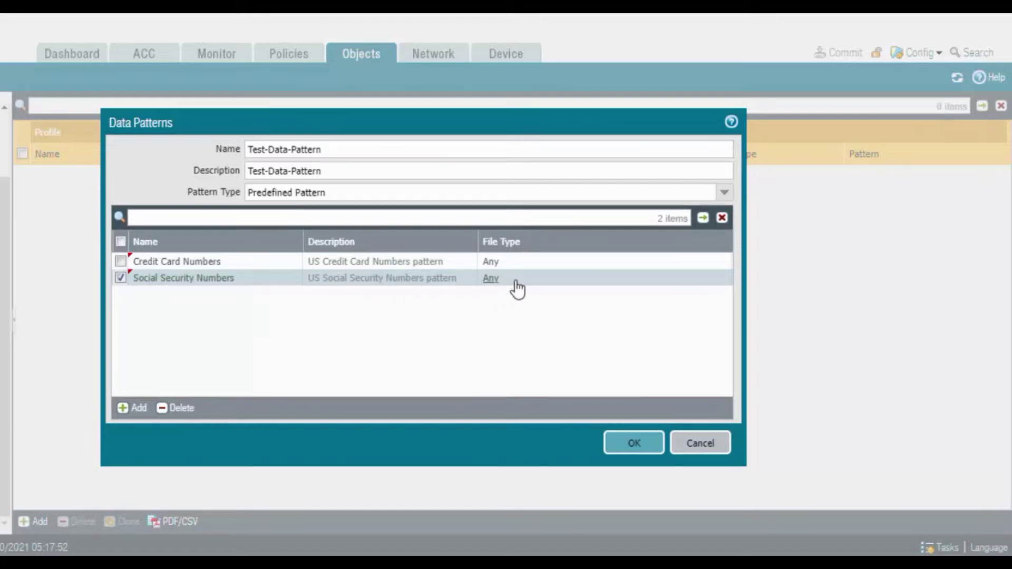
click(133, 412)
text(social)
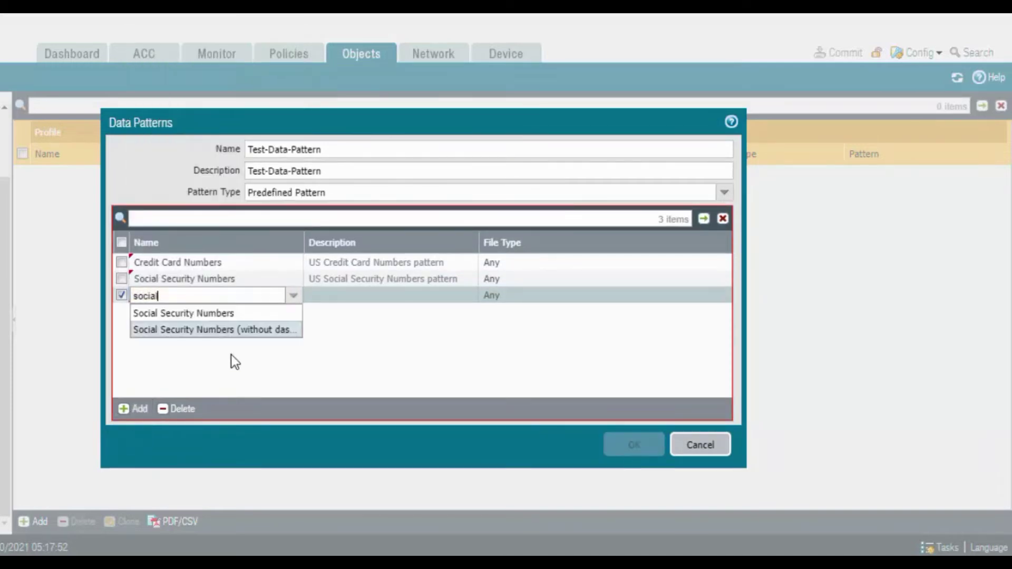
click(246, 330)
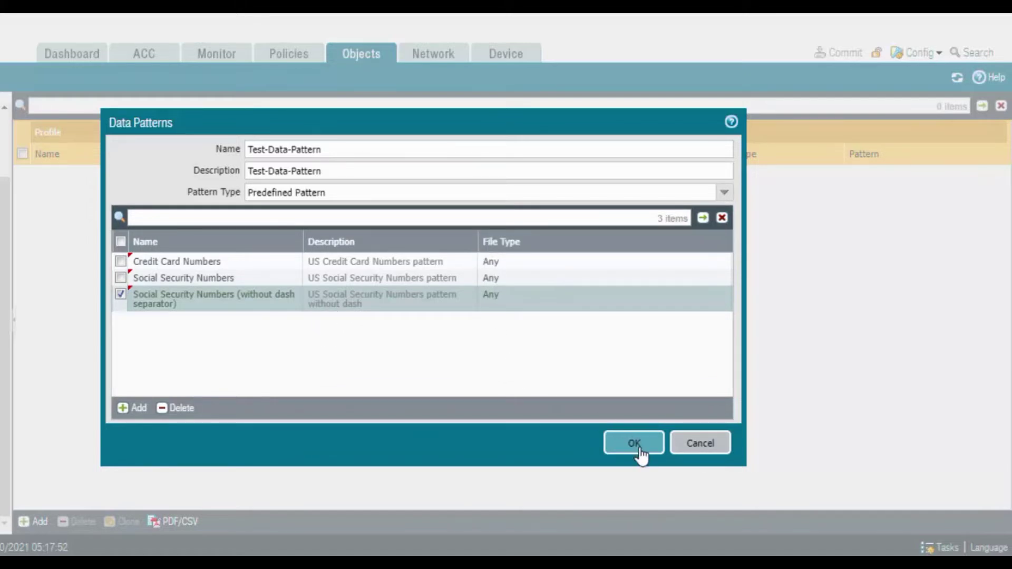
click(638, 449)
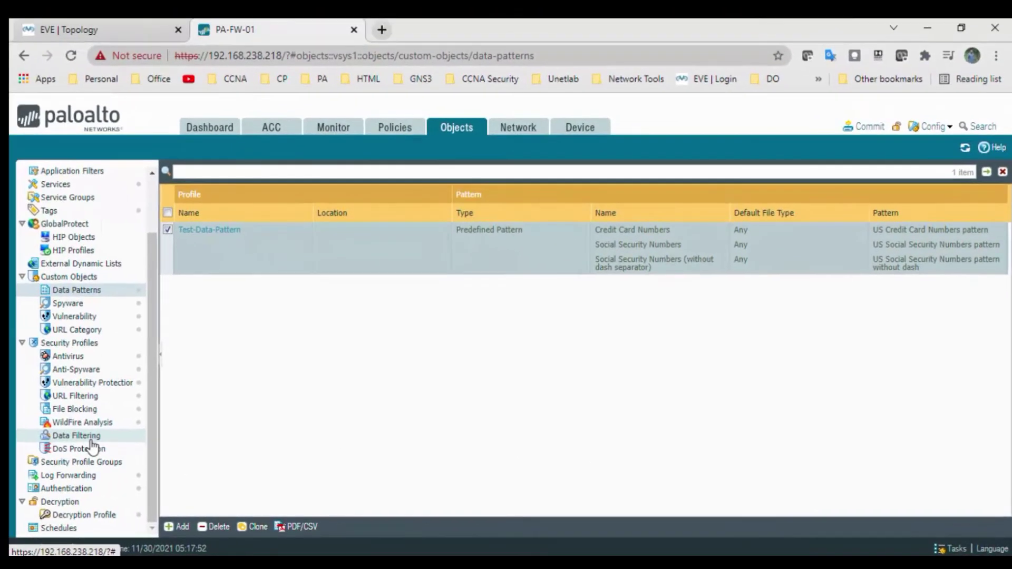
- Create a data filtering profile with the name and description Data-Filter-Profile and enable Data Capture
click(91, 441)
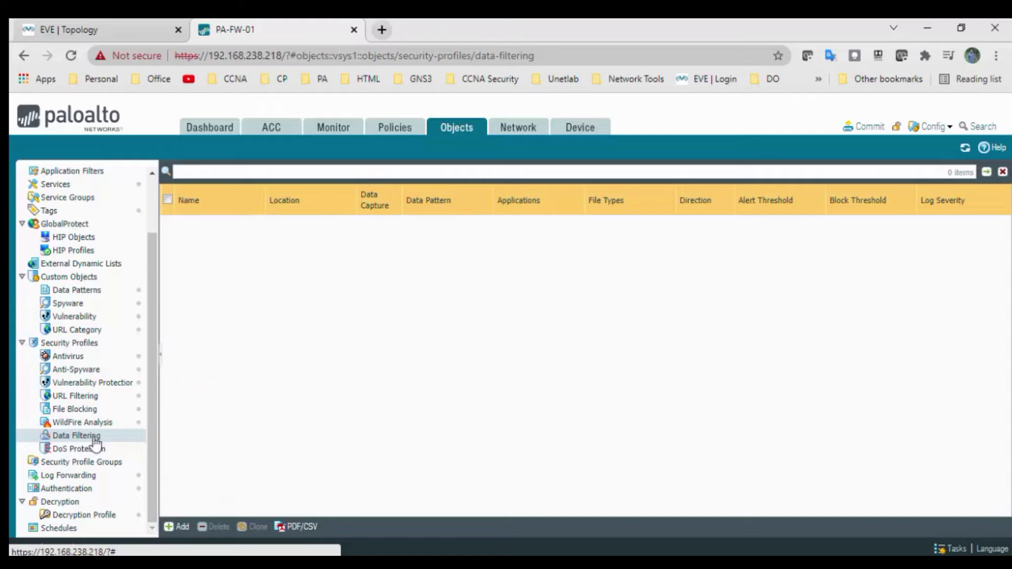
click(177, 525)
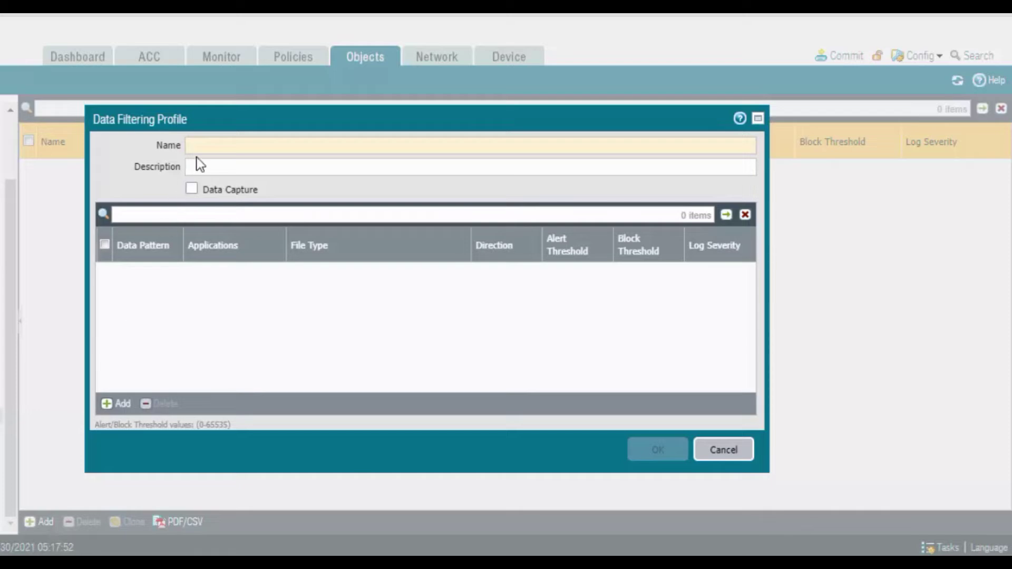
text(Data-)
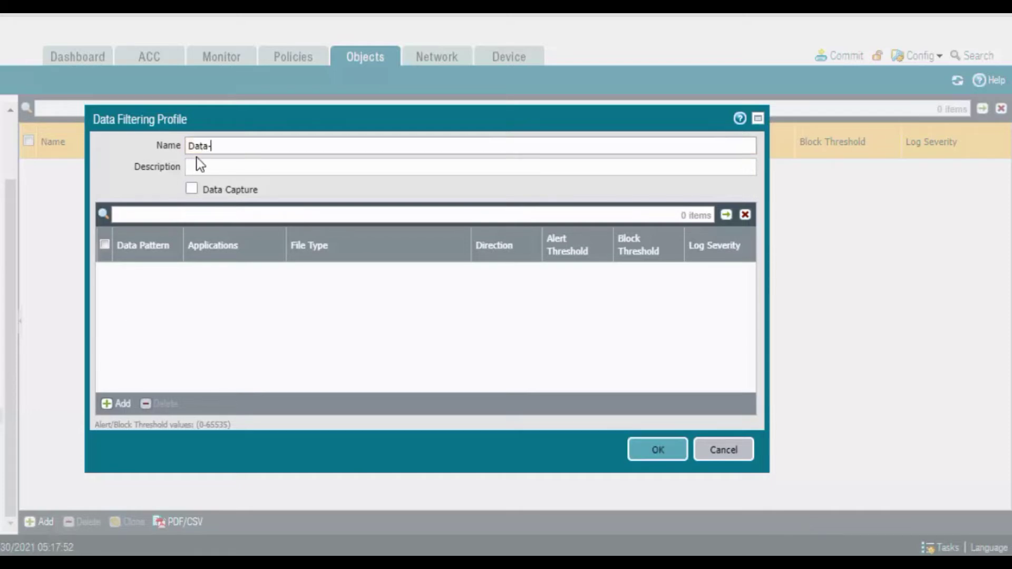
text(Filter-Profile)
key(ctrl+a)
key(ctrl+c)
click(201, 166)
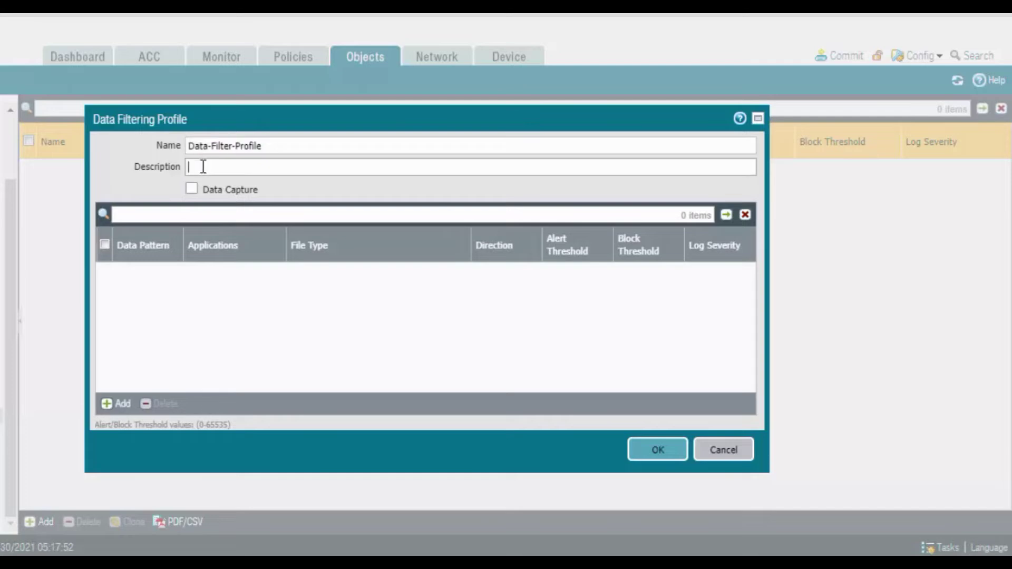
key(ctrl+v)
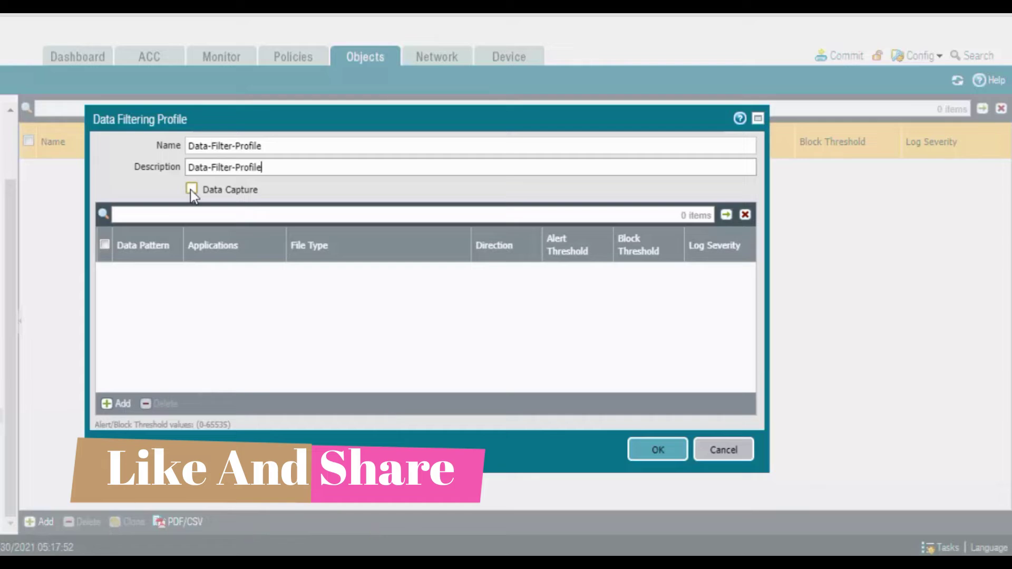
click(191, 190)
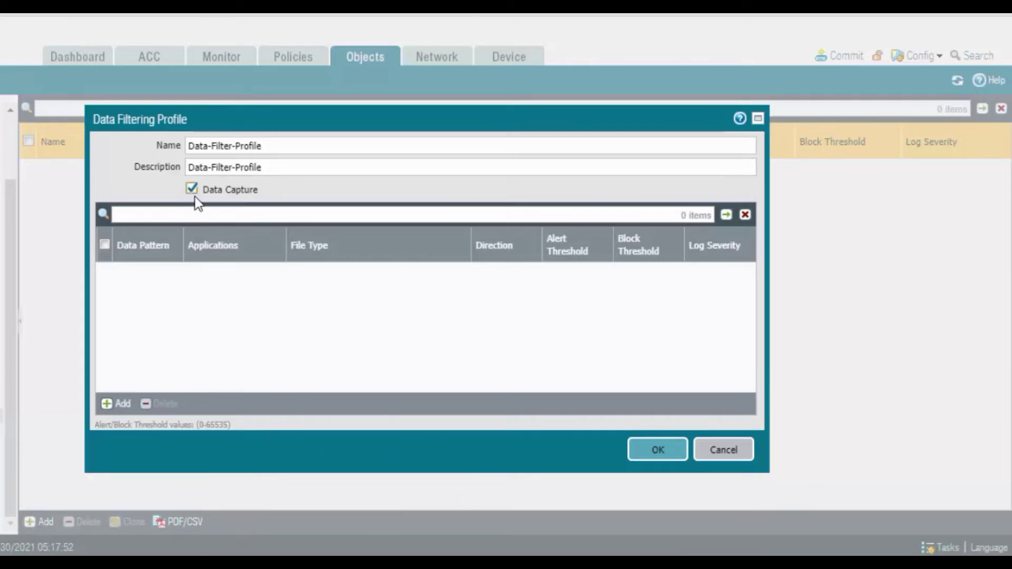
- Add Test-Data-Pattern as an entry in the data filtering profile, keeping its applications set to any
click(120, 404)
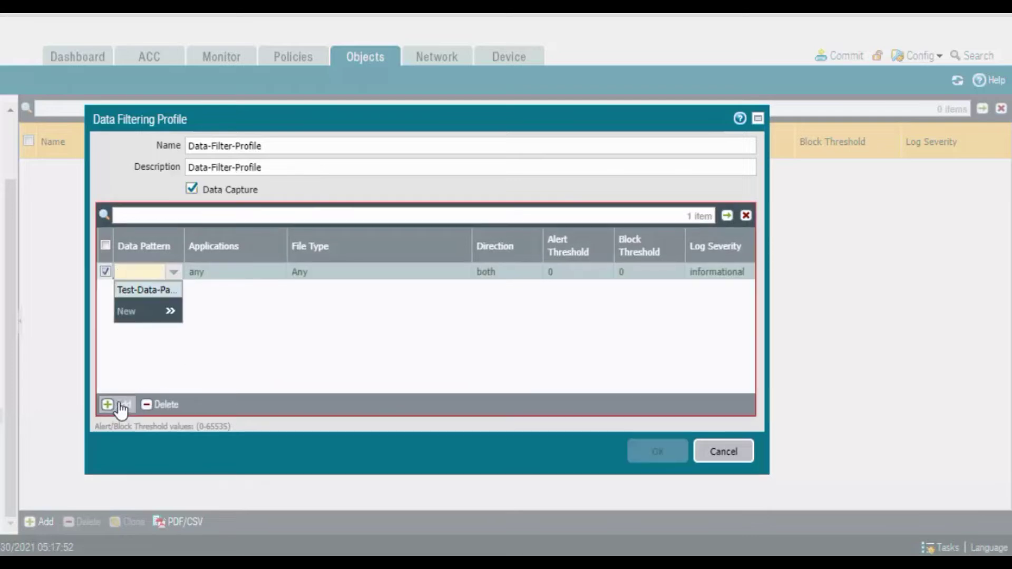
drag(184, 244, 217, 235)
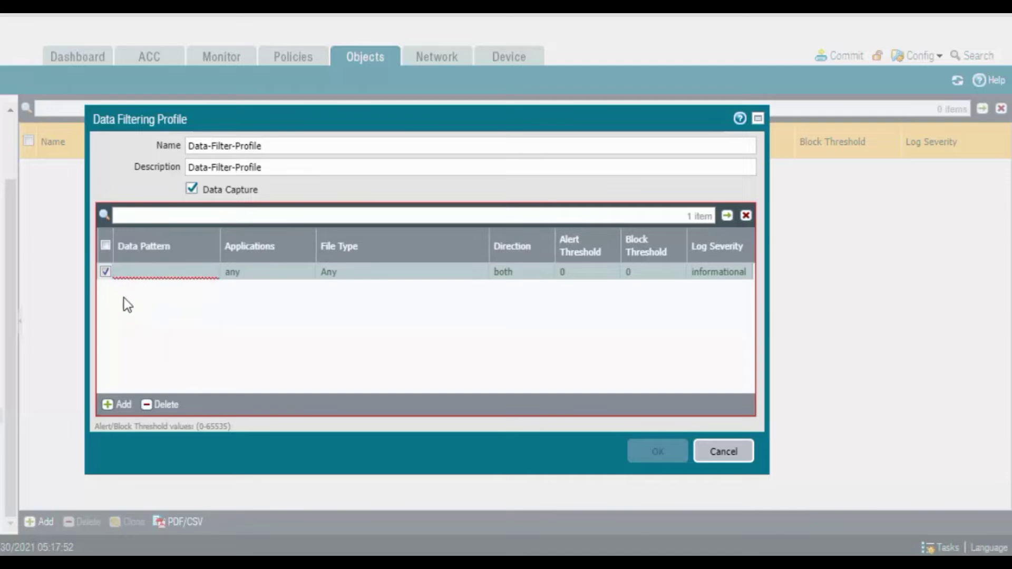
click(138, 272)
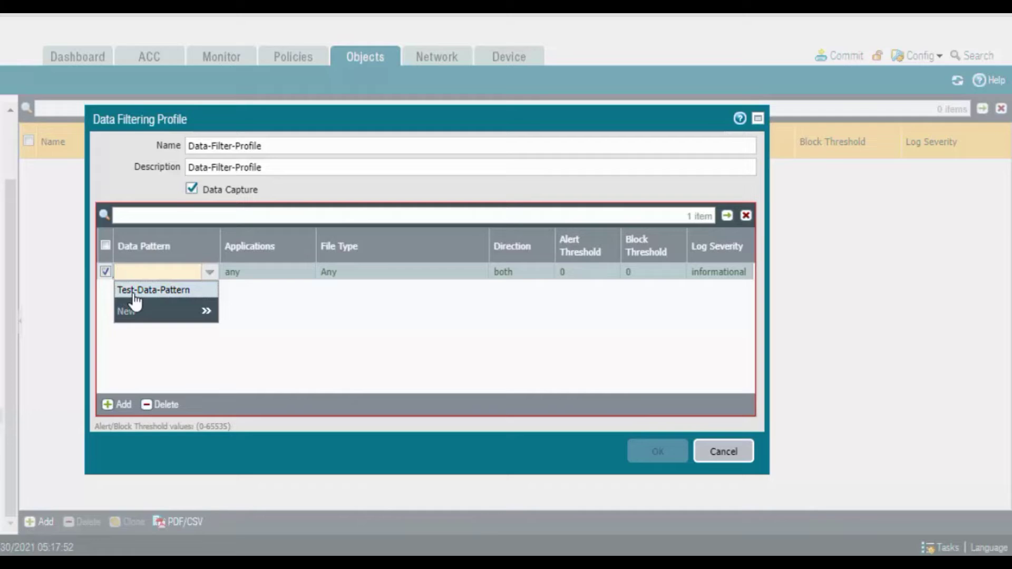
click(136, 291)
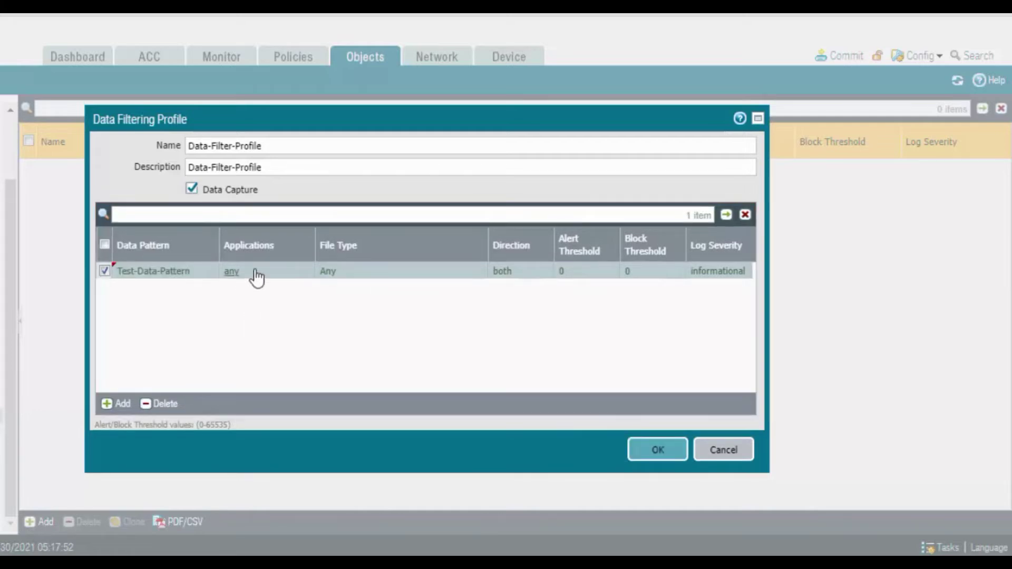
click(236, 273)
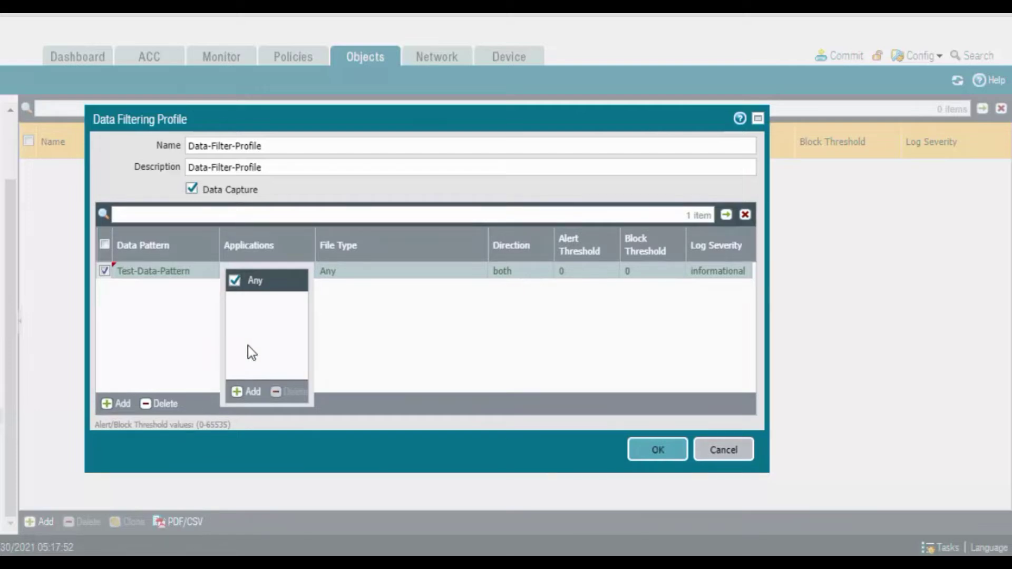
click(375, 329)
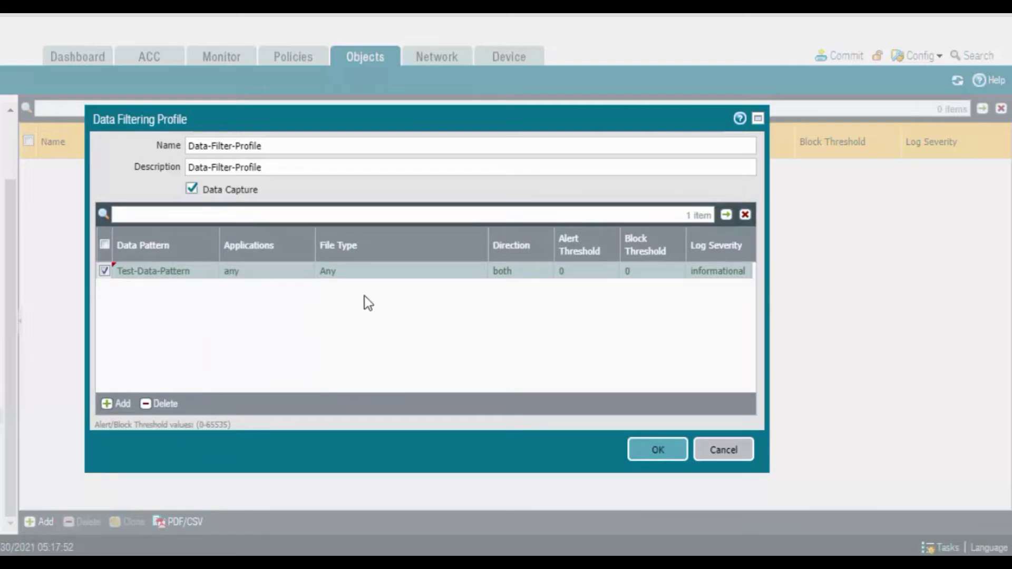
- Keep the Test-Data-Pattern entry's file type at Any and its direction set to both
click(327, 272)
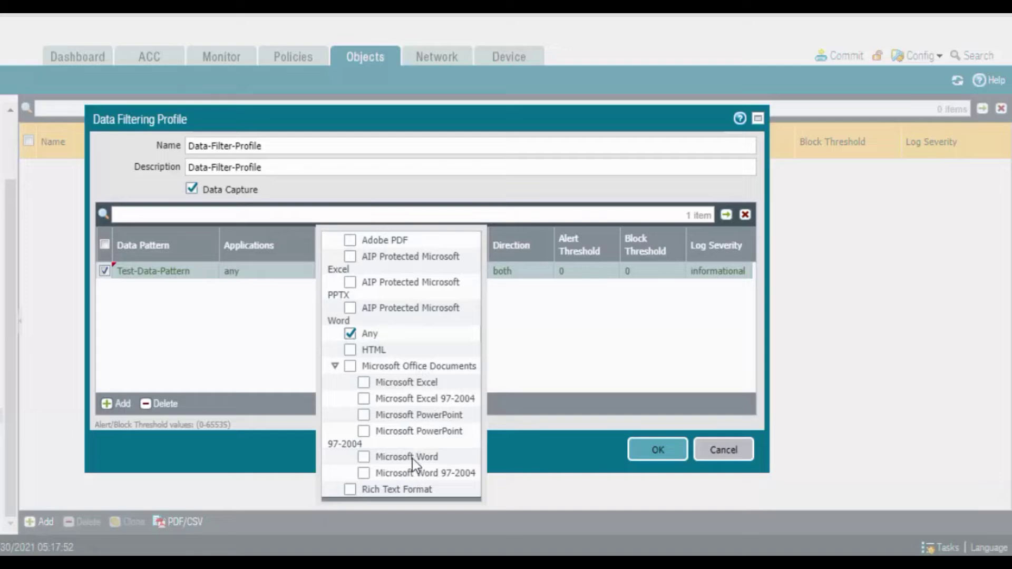
click(258, 333)
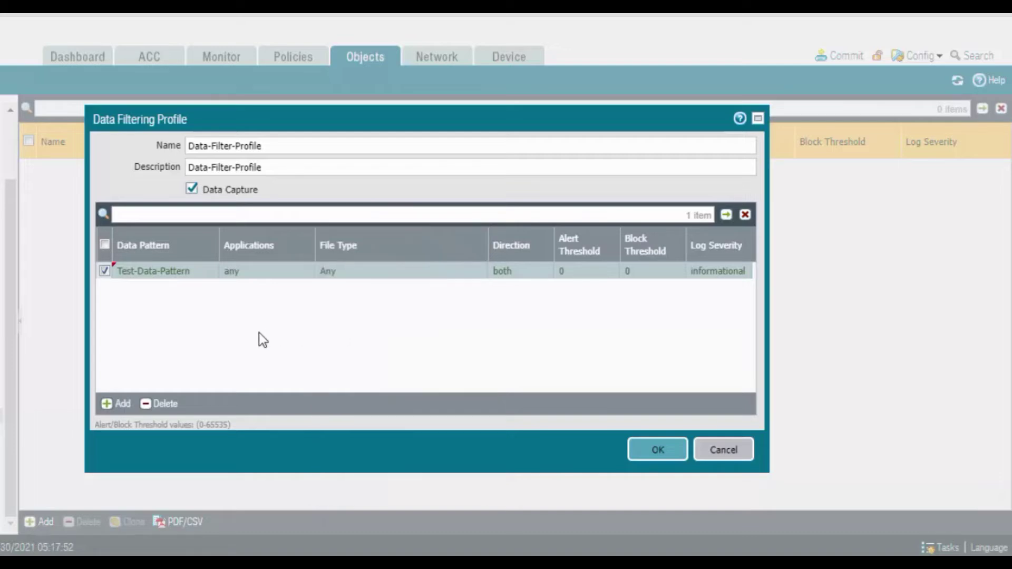
click(506, 273)
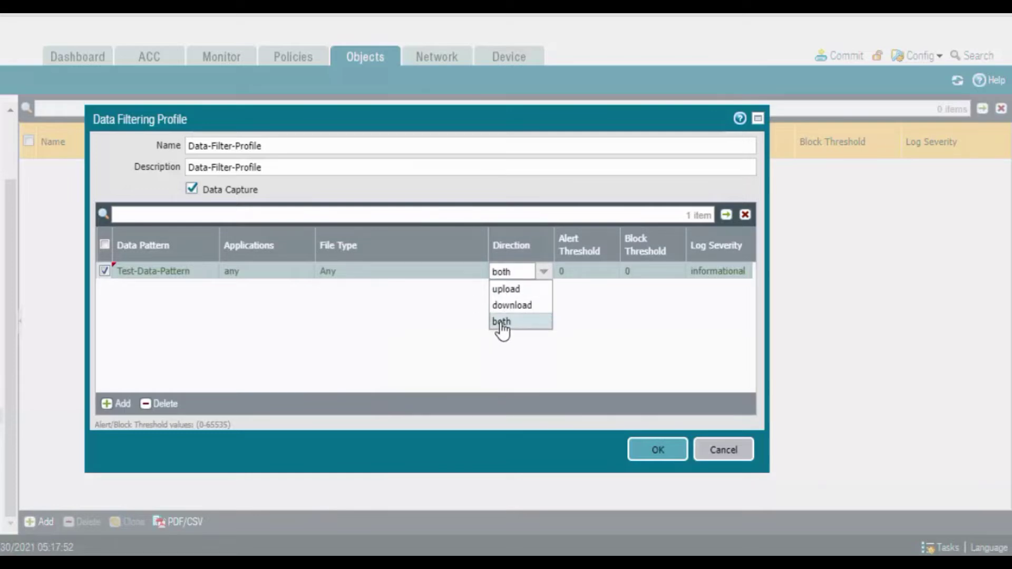
click(502, 326)
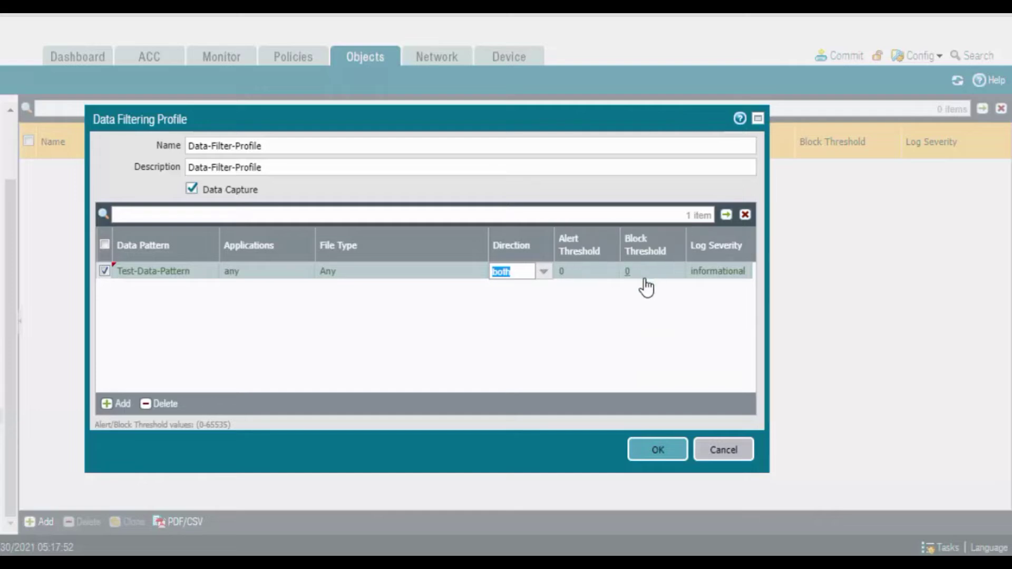
- Set the alert threshold of the Test-Data-Pattern entry to 1
click(582, 278)
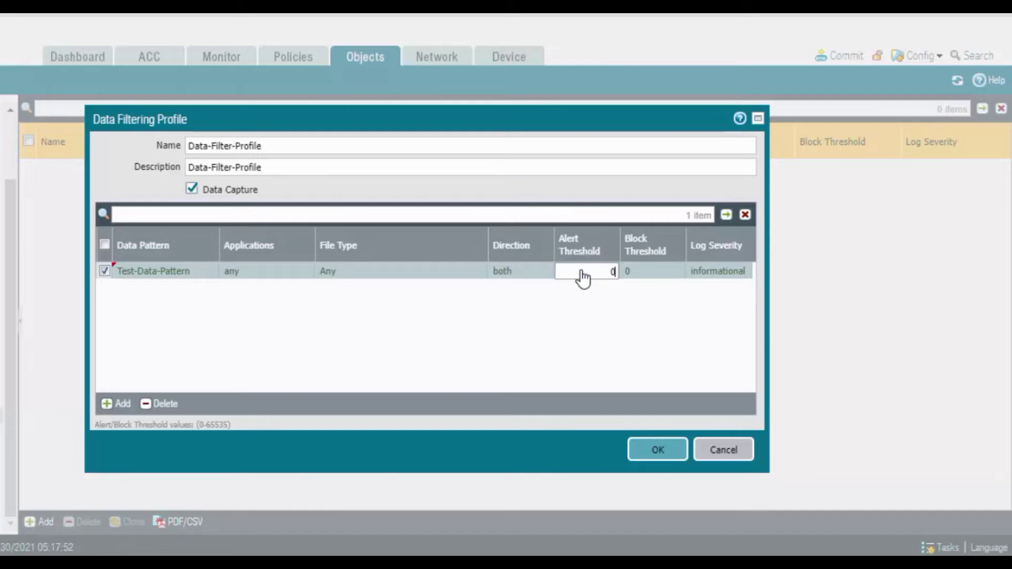
text(1)
key(BackSpace)
key(BackSpace)
text(1)
click(613, 327)
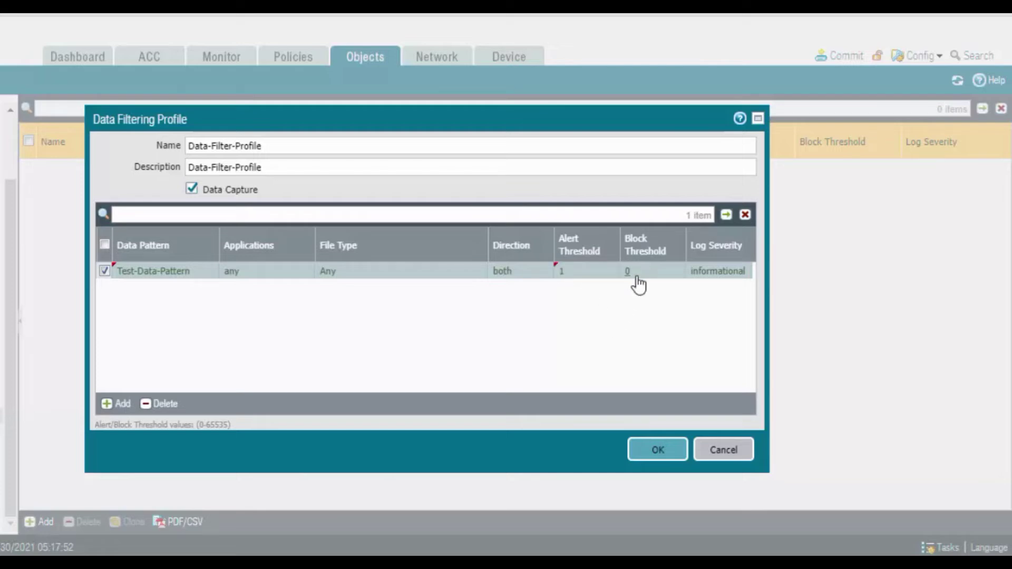
- Set the block threshold of the Test-Data-Pattern entry to 2
click(639, 283)
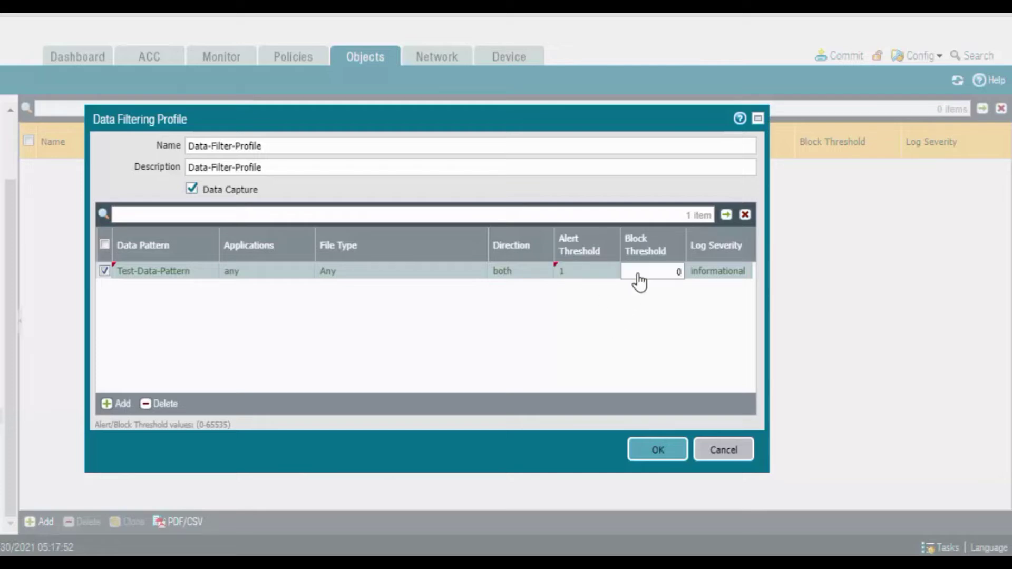
text(2)
key(Left)
key(BackSpace)
click(637, 375)
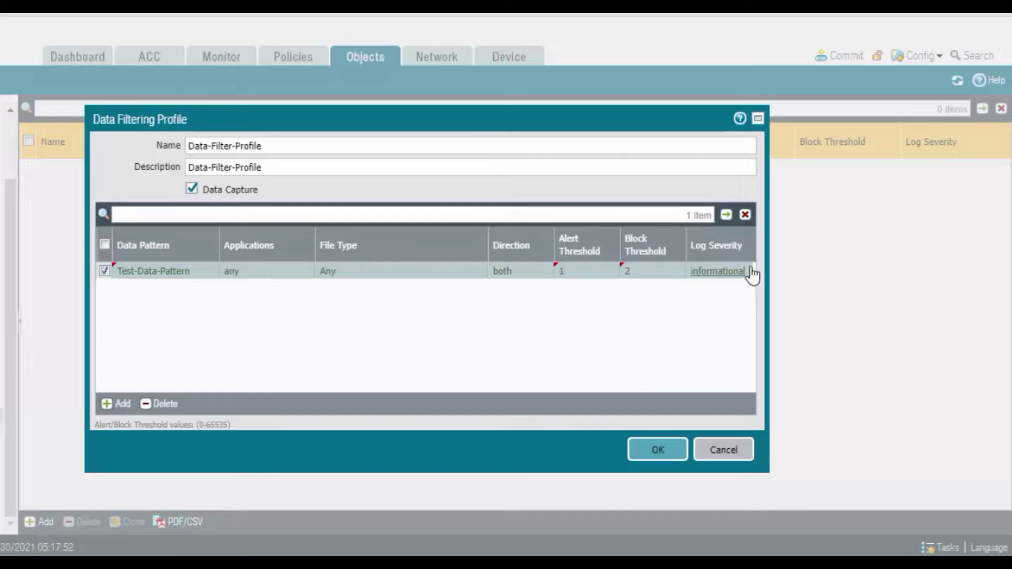
- Set the entry's log severity to critical and save the data filtering profile
click(719, 274)
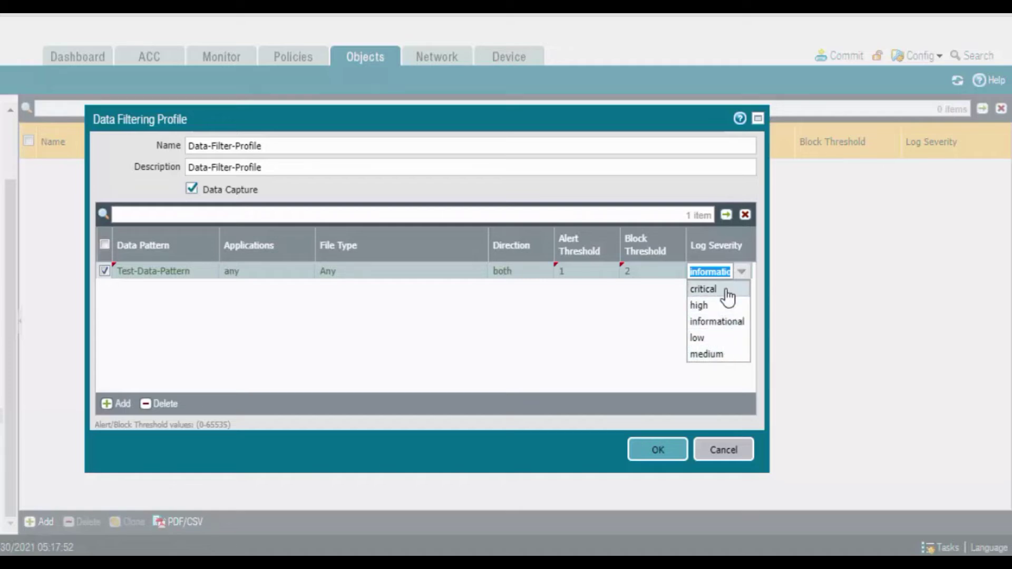
click(707, 289)
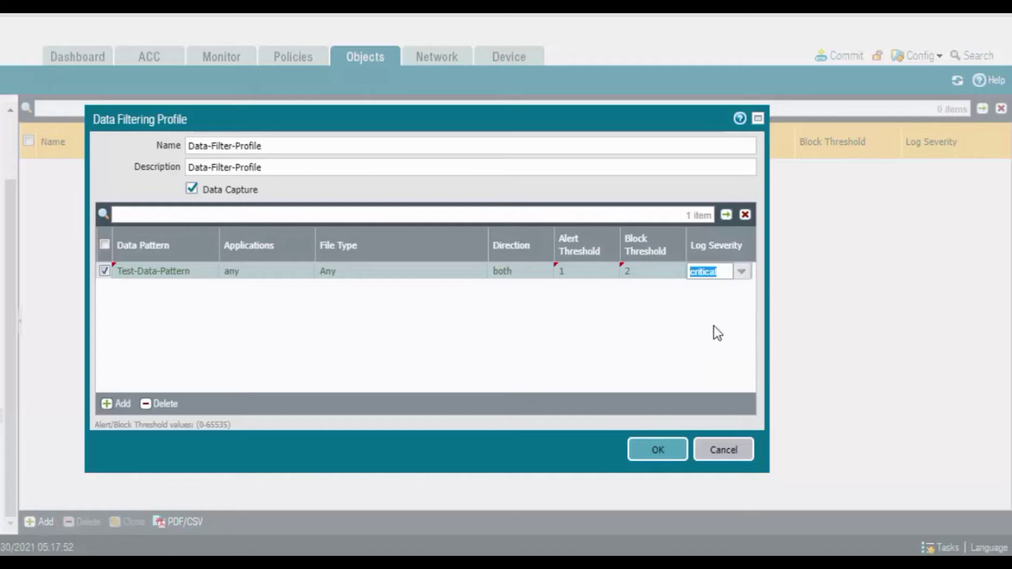
click(699, 349)
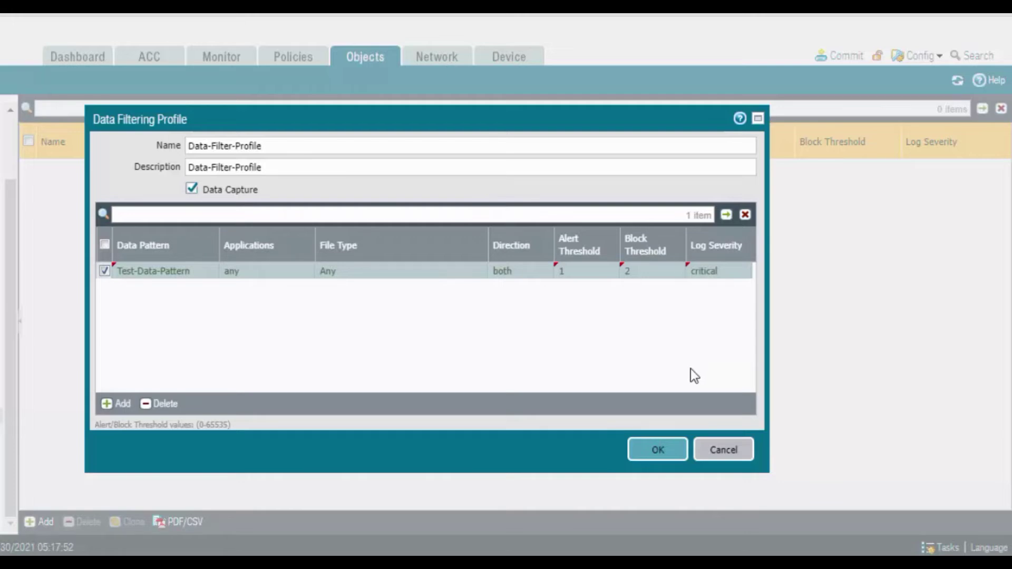
click(660, 454)
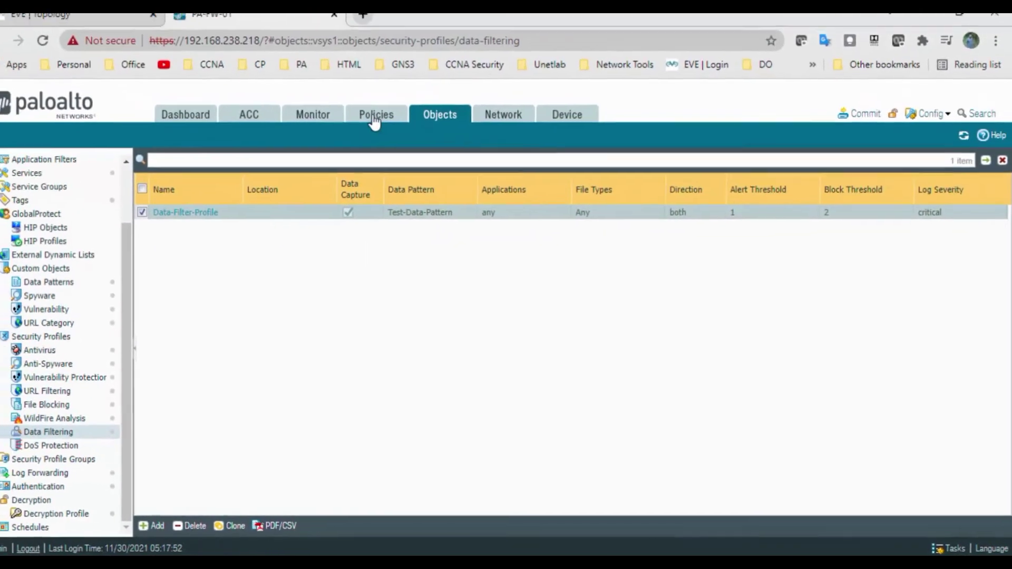
- Open the Inside-TO_Outside security policy rule and review its source, destination, application and service settings against the network topology
click(375, 117)
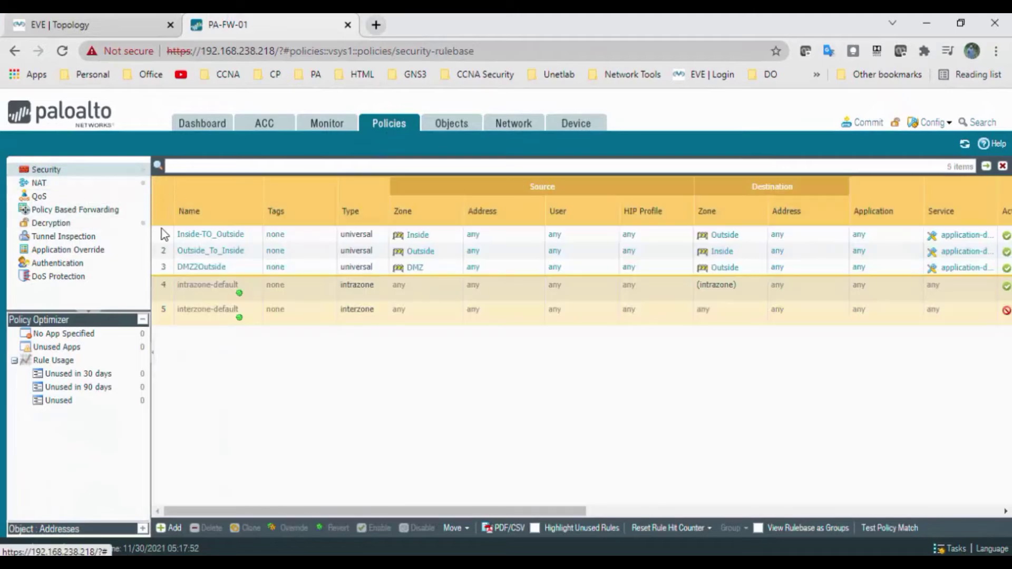
click(197, 235)
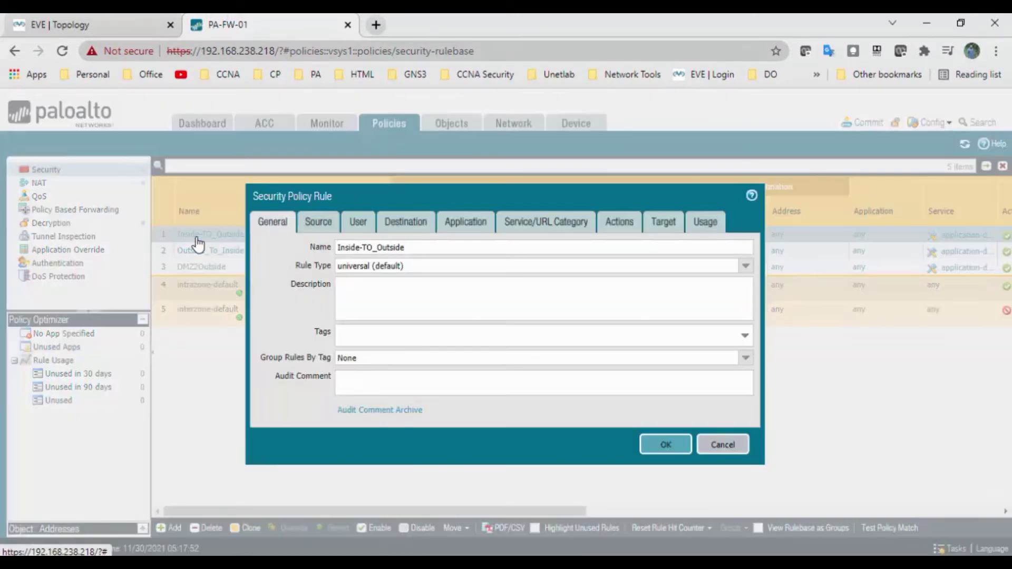
click(108, 30)
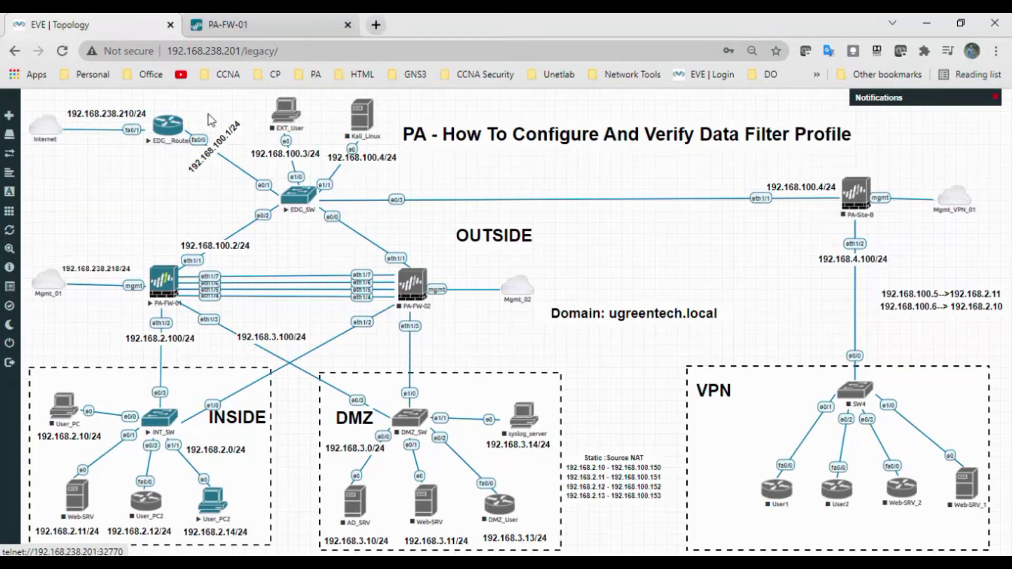
click(218, 26)
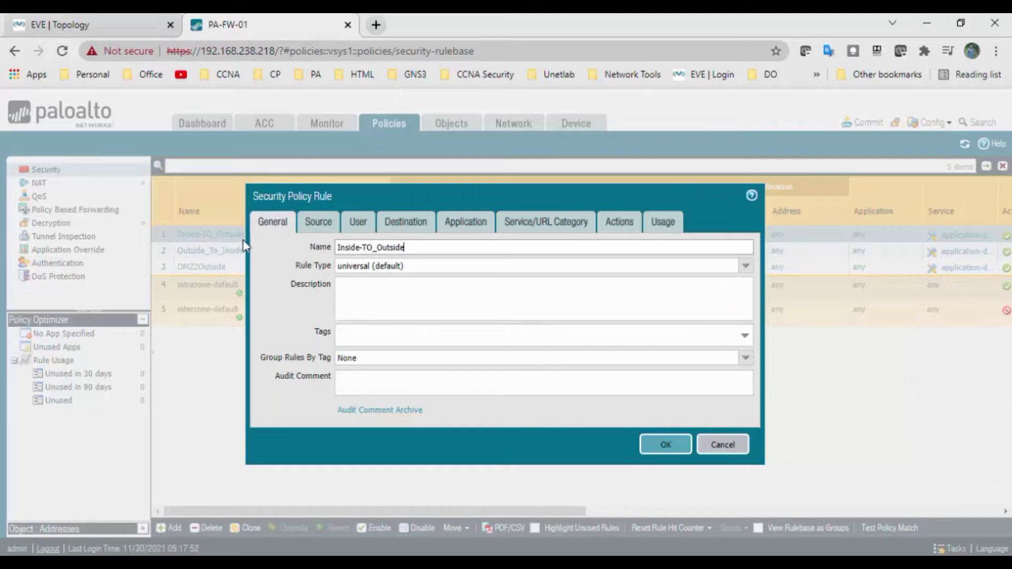
click(315, 222)
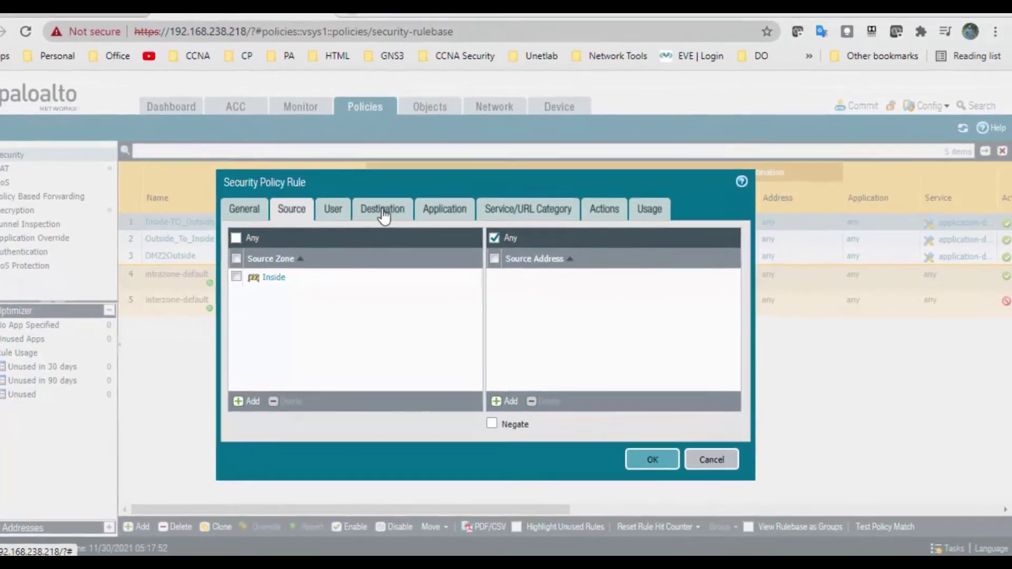
click(383, 215)
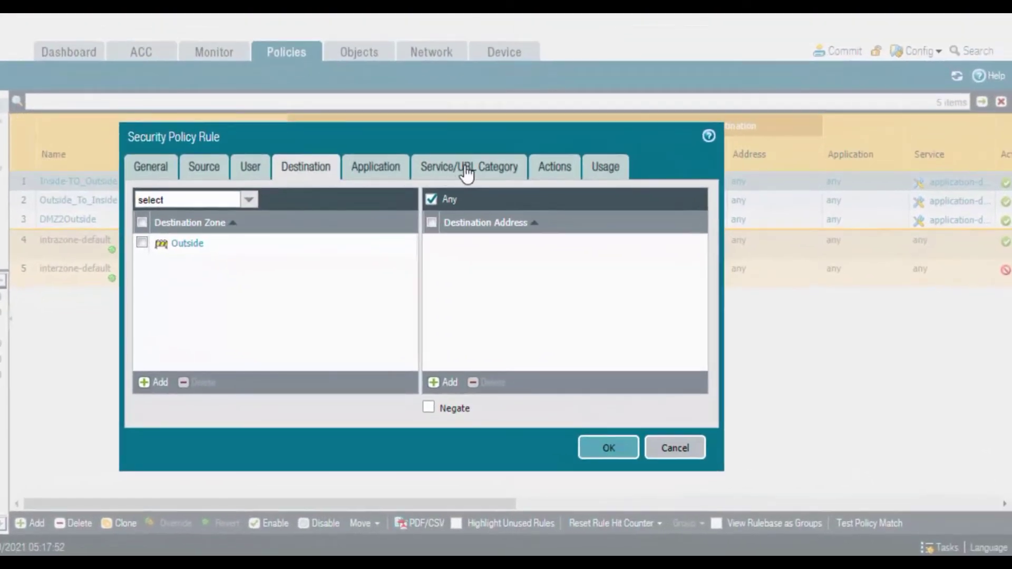
click(370, 167)
click(500, 172)
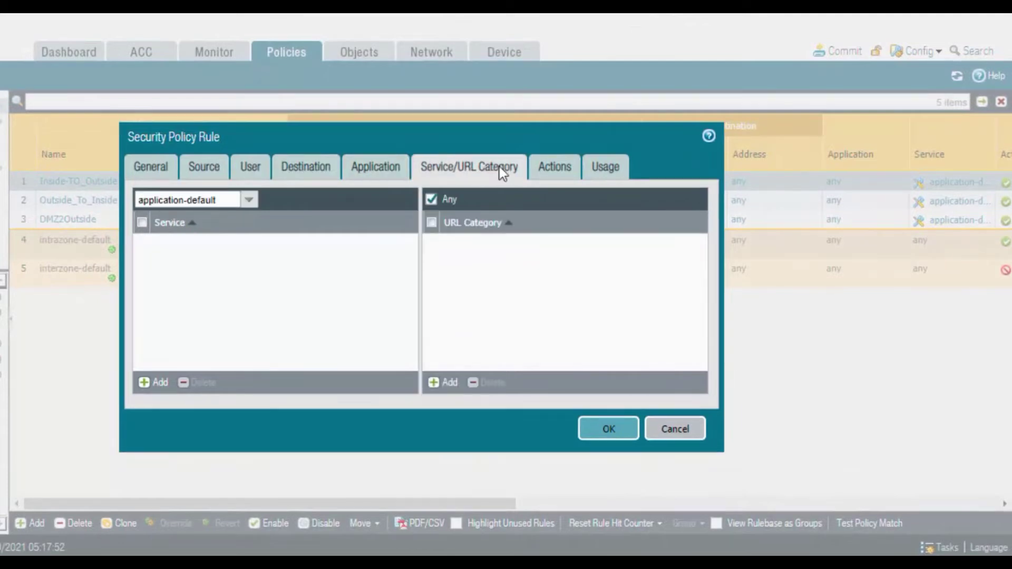
- Set the Inside-TO_Outside rule's profile type to Profiles, assign Data-Filter-Profile for data filtering, and save the rule
click(565, 167)
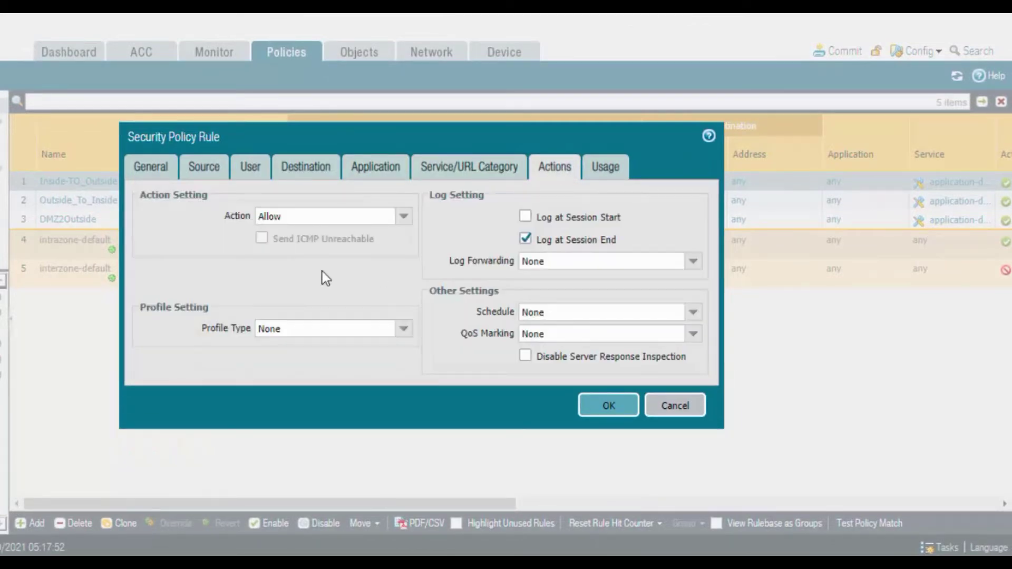
click(412, 332)
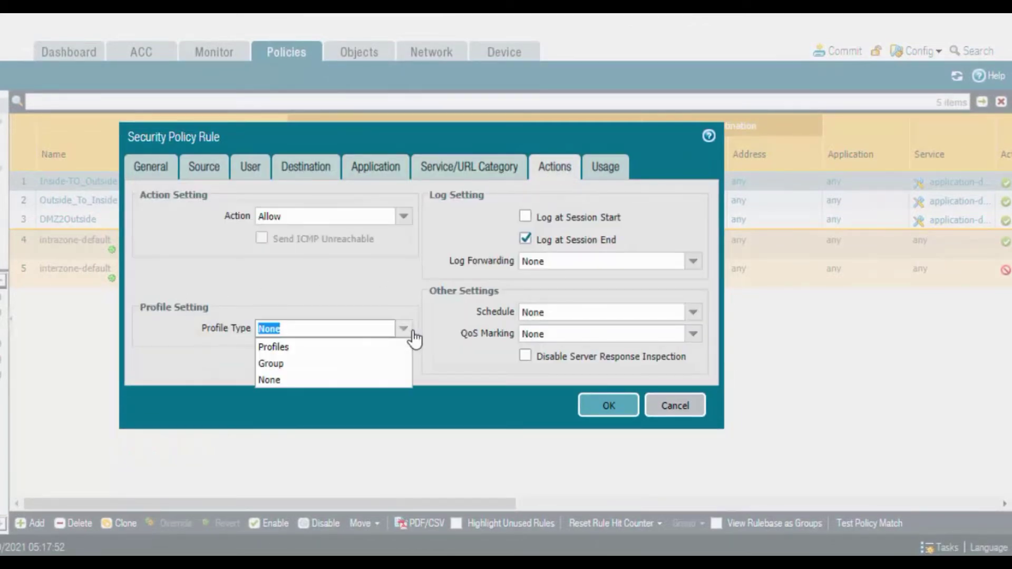
click(345, 347)
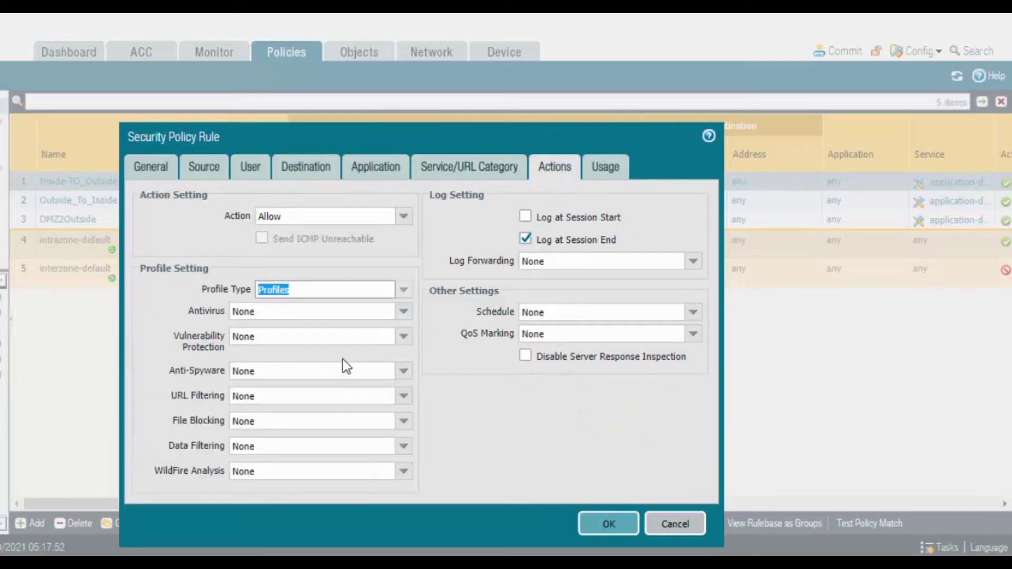
click(404, 446)
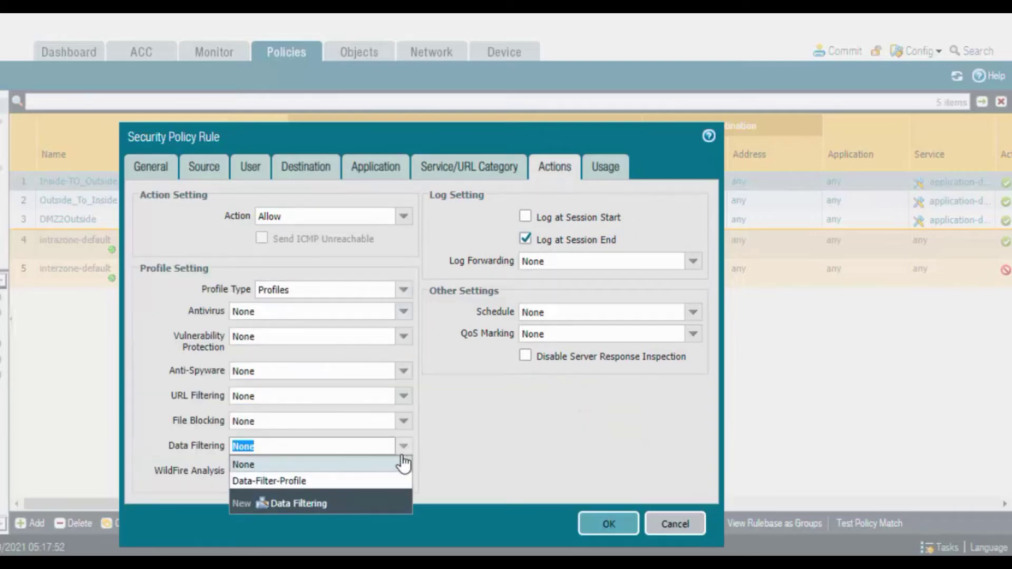
click(340, 481)
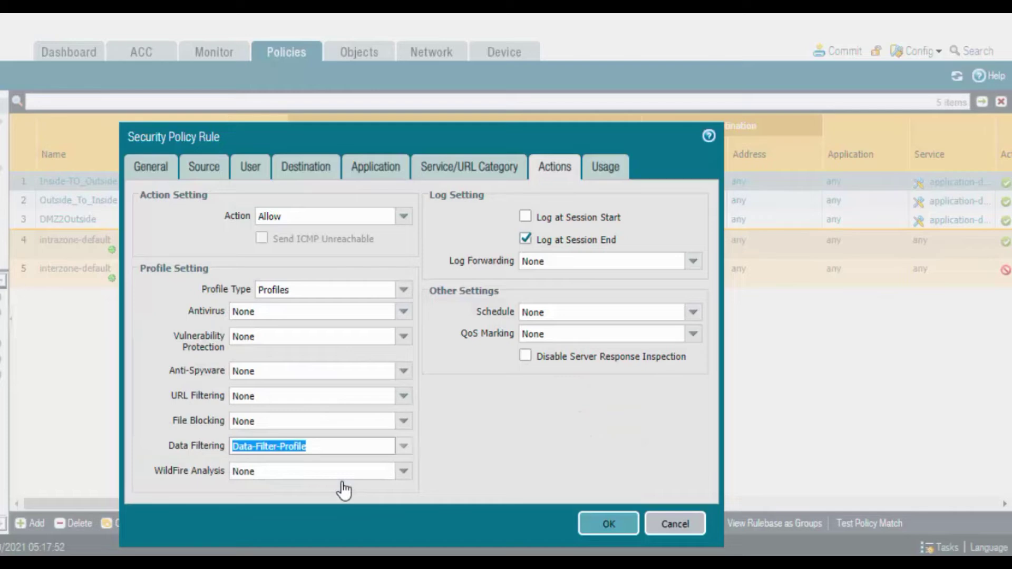
click(518, 425)
click(606, 525)
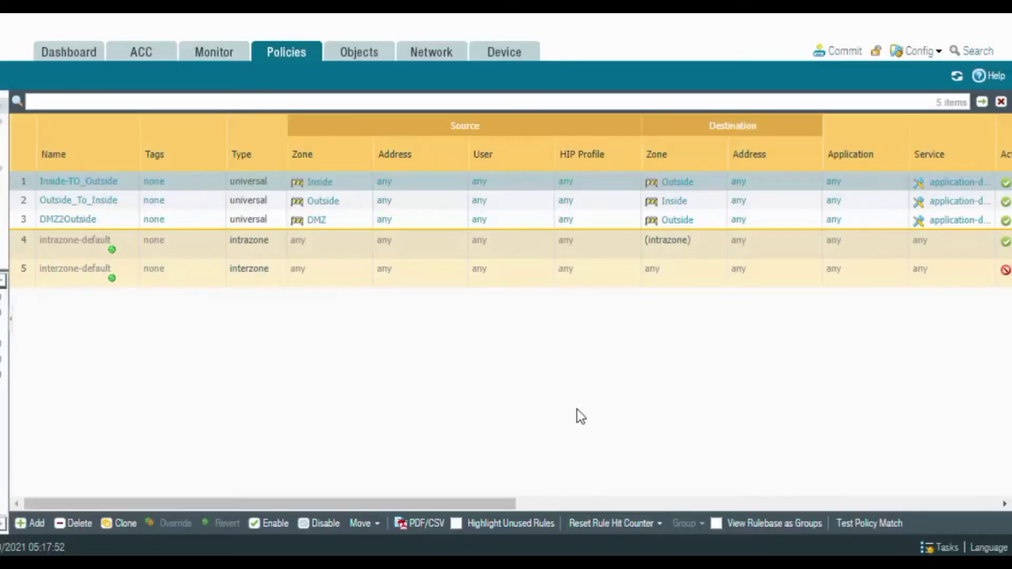
- Commit all changes to the firewall's running configuration and dismiss the commit messages
click(854, 52)
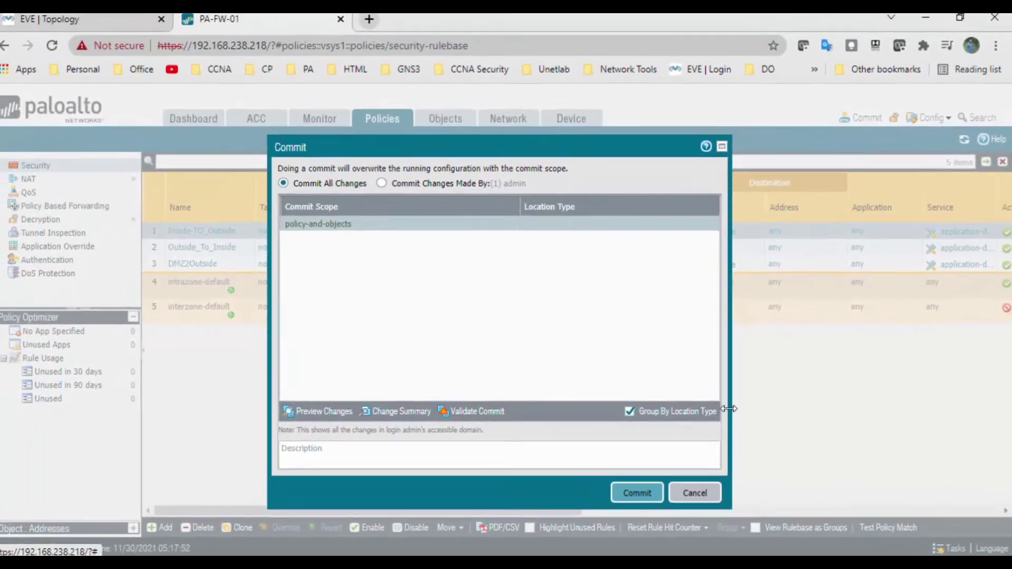
click(635, 491)
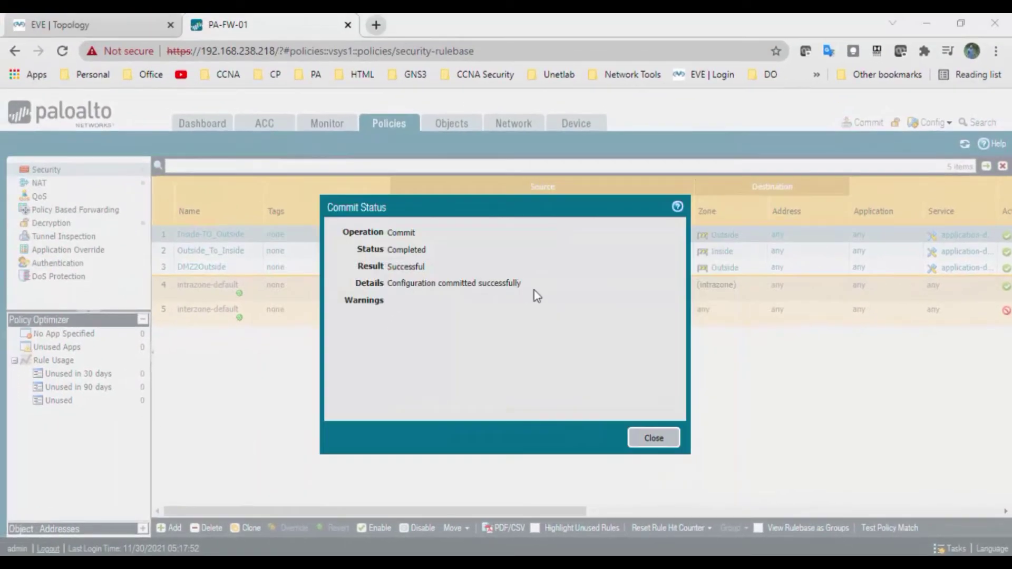
click(643, 438)
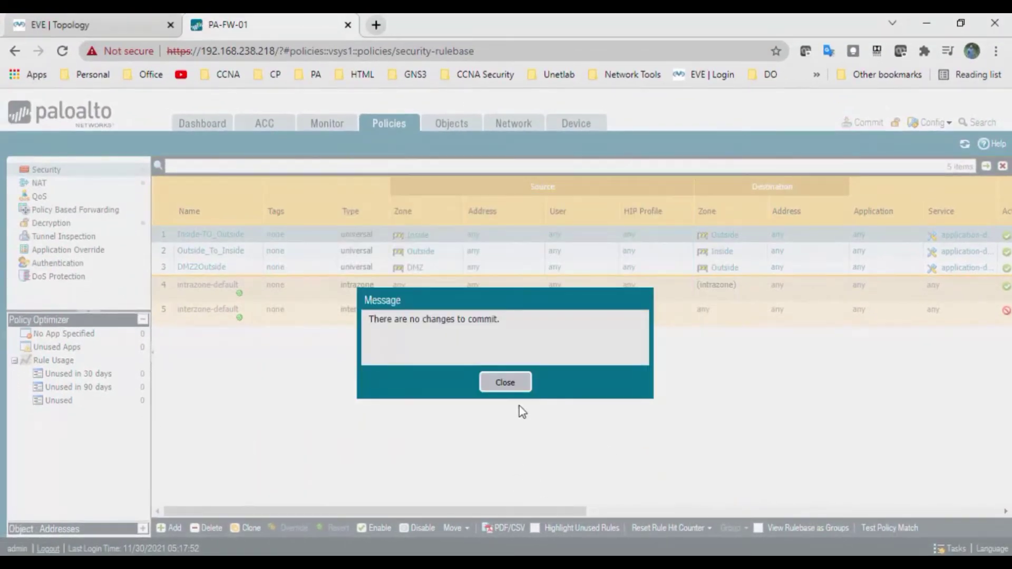
click(505, 381)
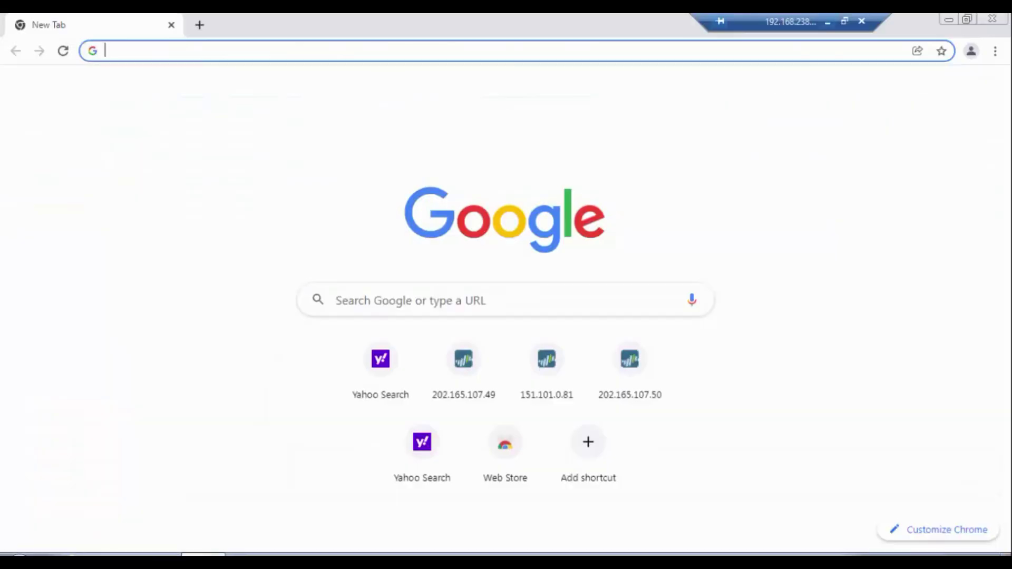
- In Chrome on the remote client, search Google for "sample credit card number" and open the Test Credit Card Account Numbers result from paypalobjects.com
click(227, 55)
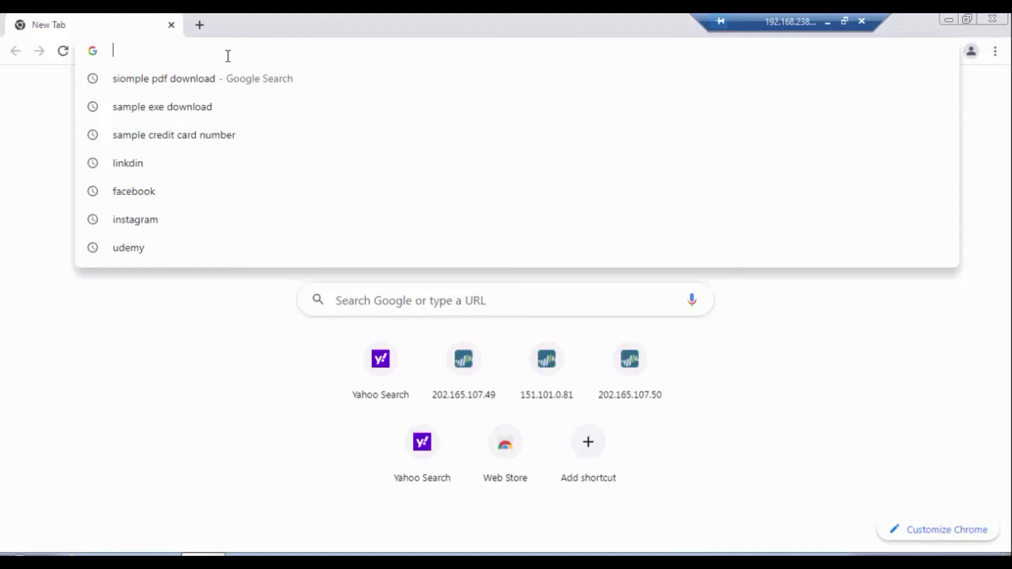
click(228, 136)
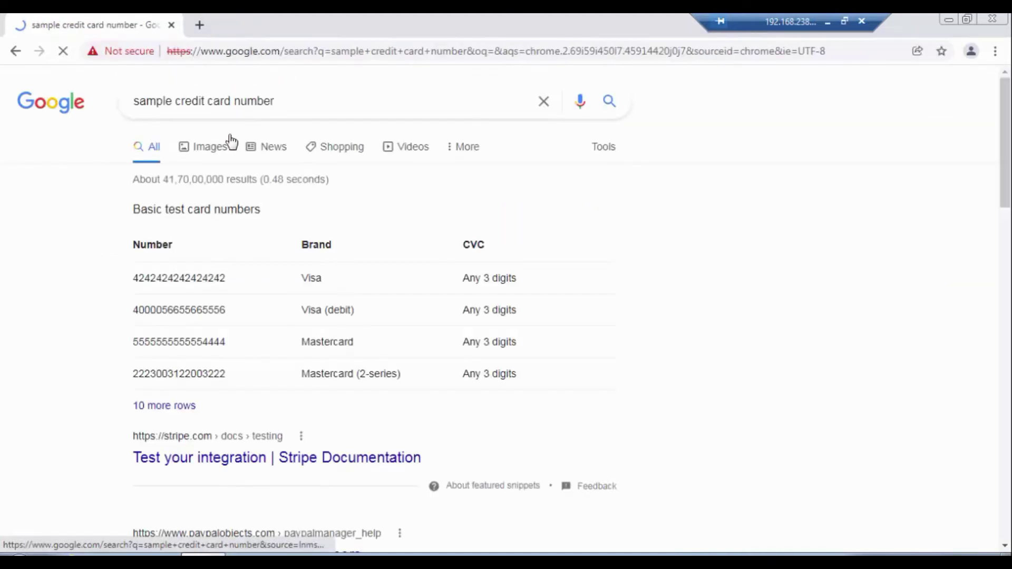
scroll(248, 242, down, 5)
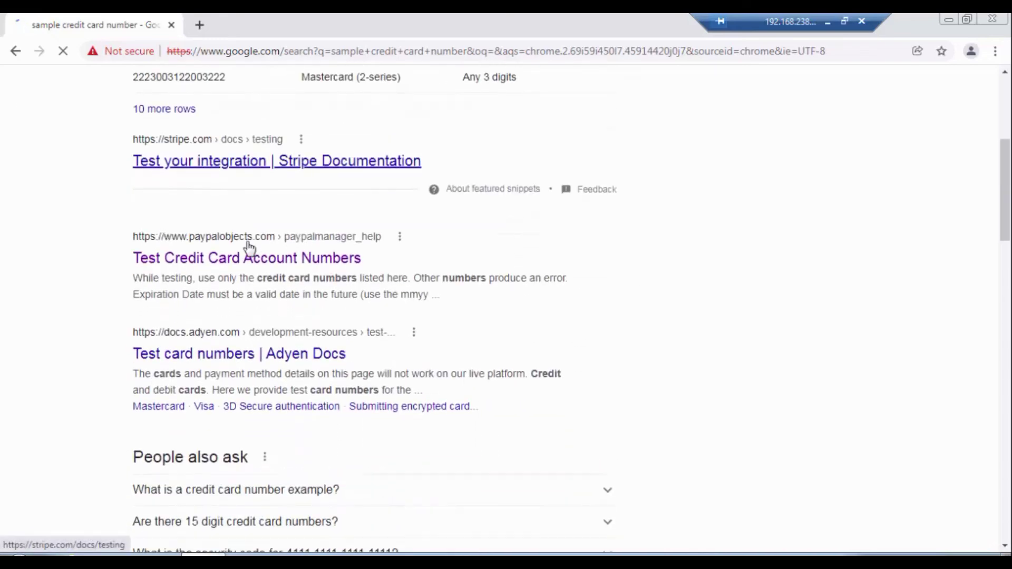
scroll(249, 246, down, 1)
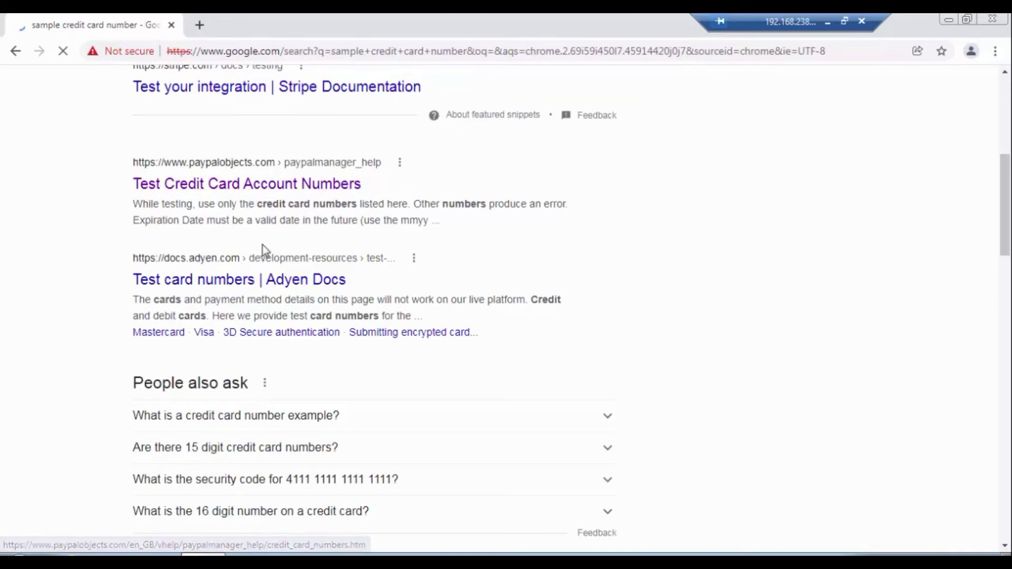
scroll(262, 245, down, 3)
scroll(262, 248, down, 3)
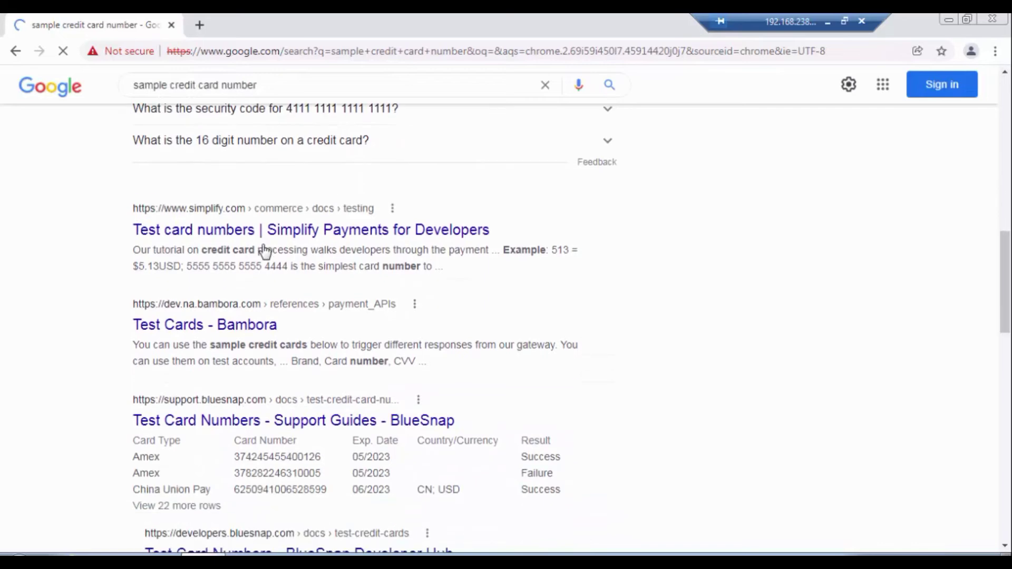
scroll(264, 248, down, 2)
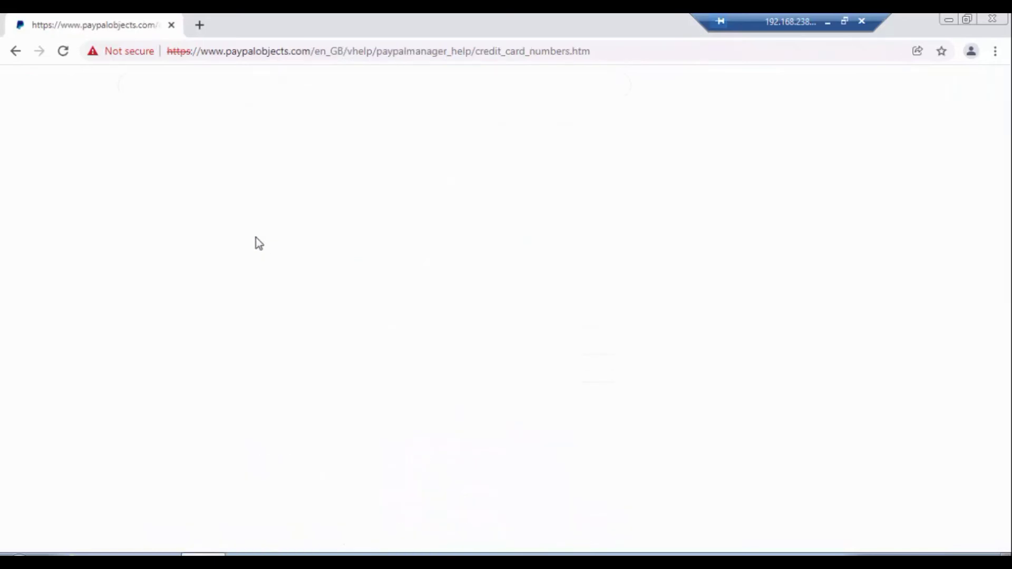
- Search Google again for "sample credit card number" in a new browser tab
click(200, 26)
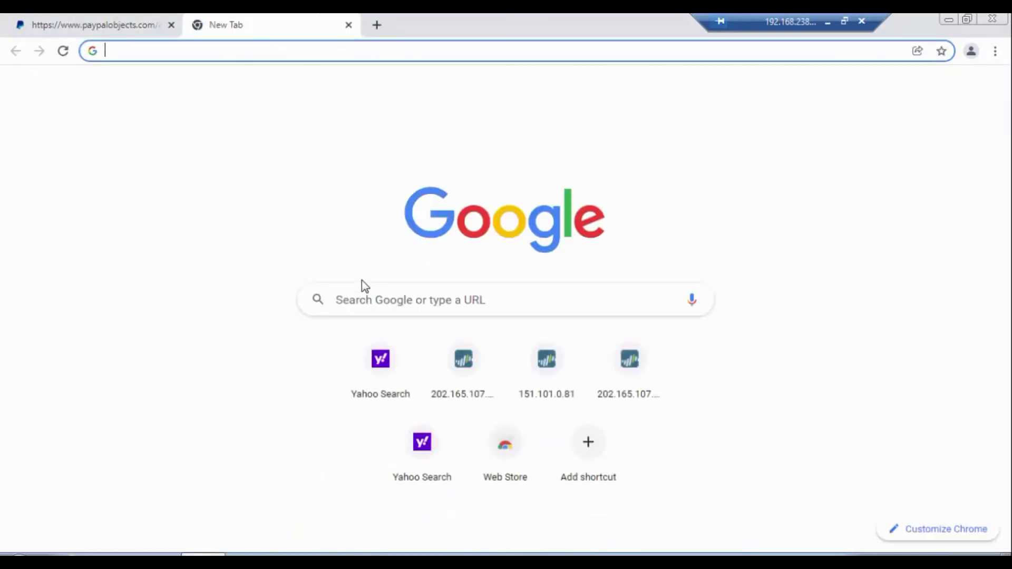
click(364, 299)
click(366, 337)
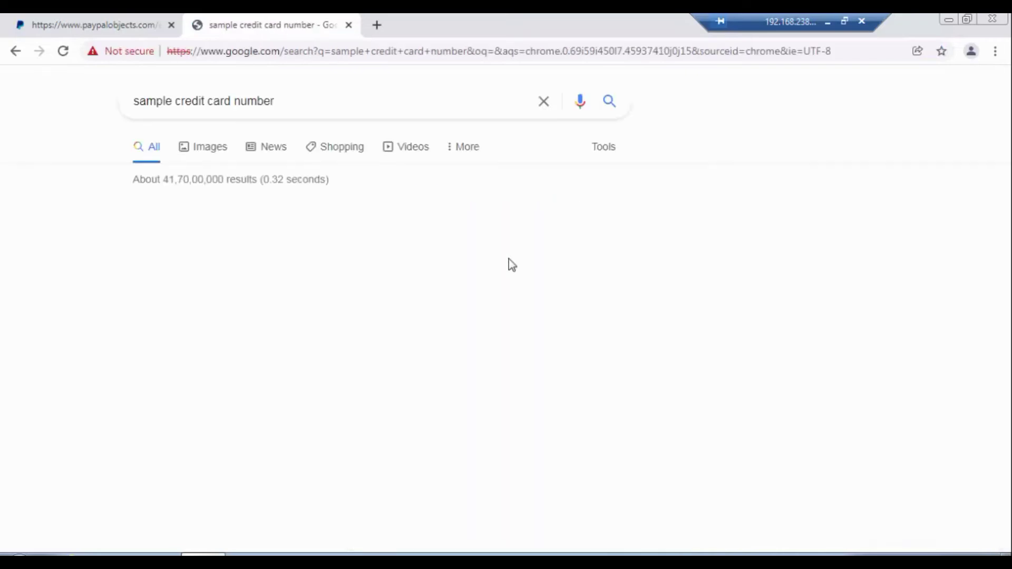
- From the search results, open the Simplify and Adyen Docs test card numbers pages in separate tabs
scroll(509, 258, down, 5)
scroll(509, 263, down, 6)
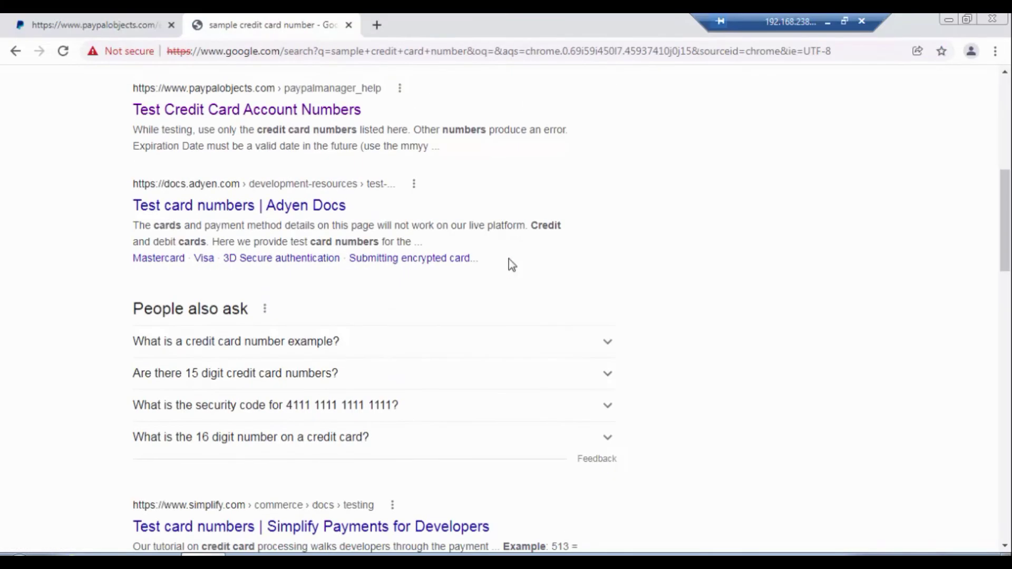
scroll(471, 271, down, 4)
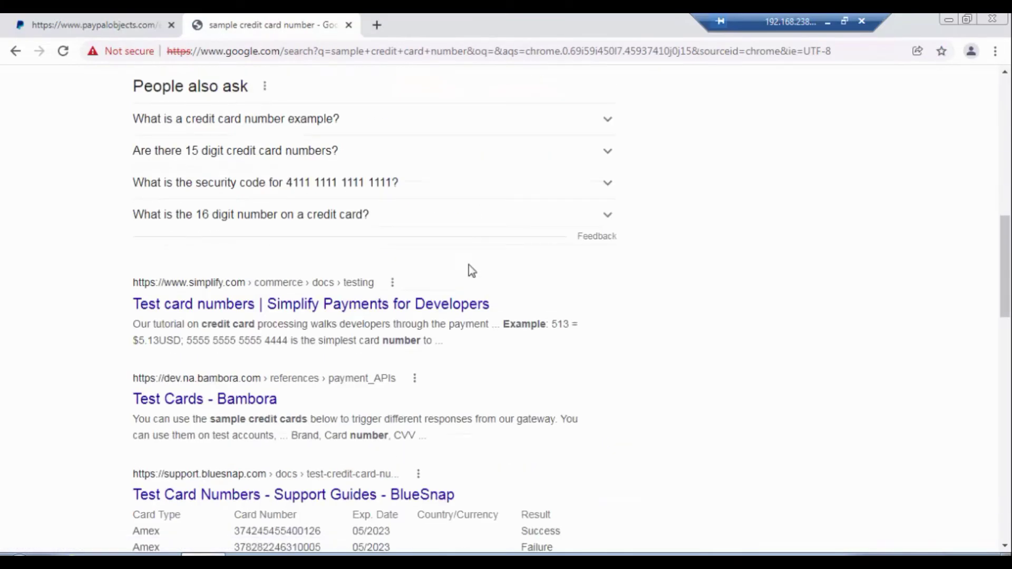
right_click(388, 305)
click(406, 315)
scroll(319, 363, up, 4)
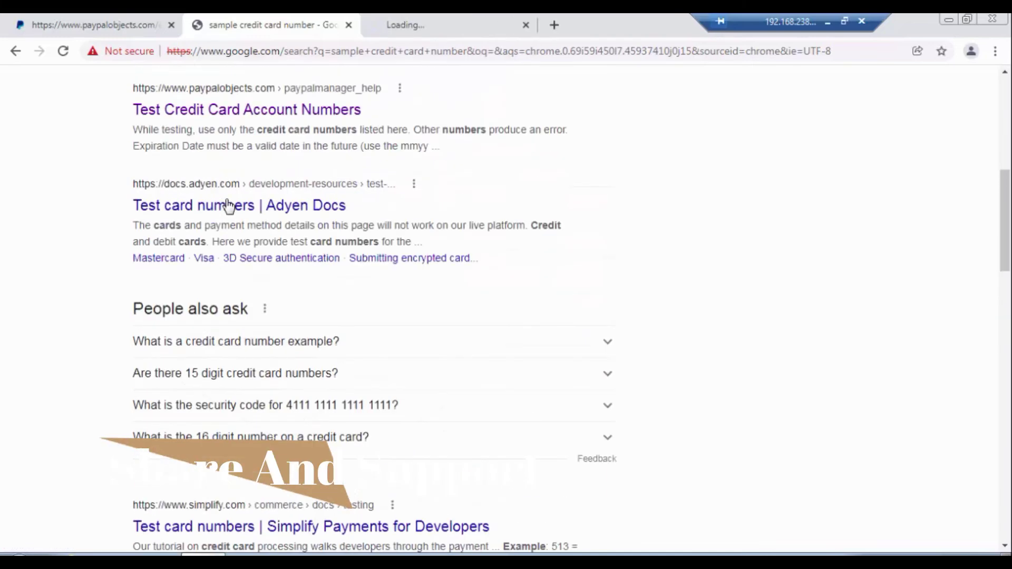
middle_click(294, 211)
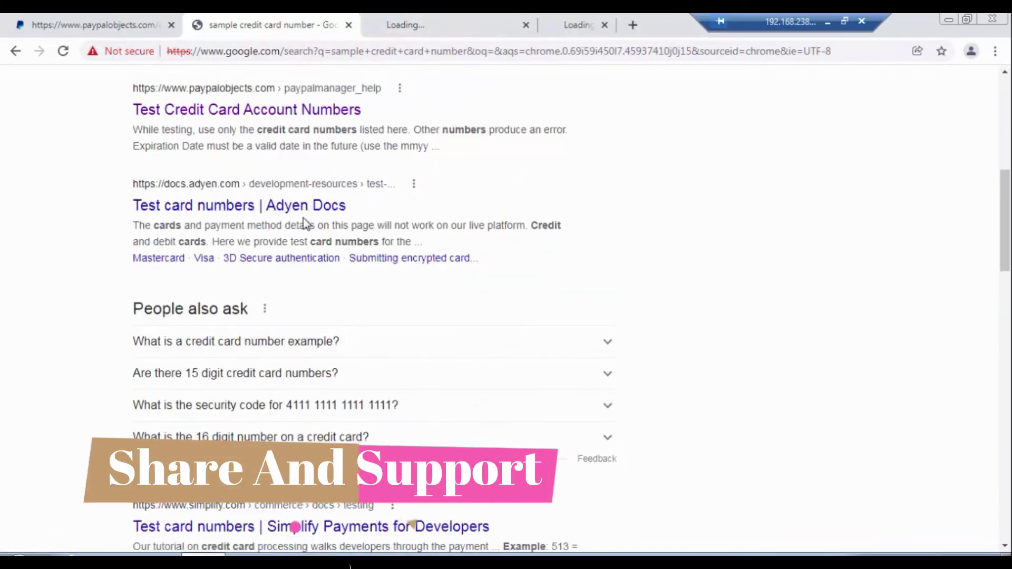
click(448, 31)
click(342, 428)
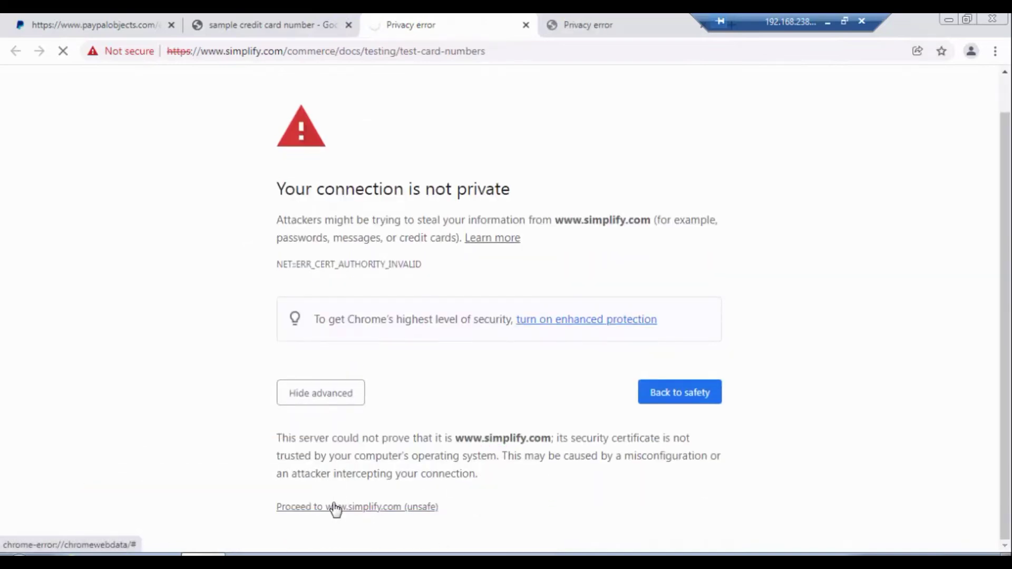
click(580, 27)
click(335, 440)
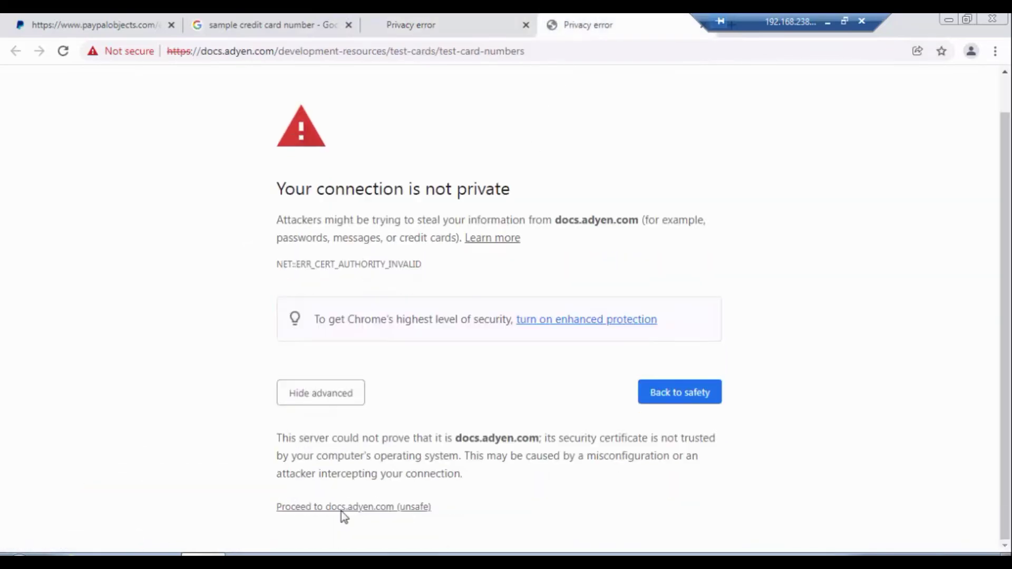
click(343, 505)
- Check whether the PayPal, Simplify and Adyen test card pages load their content on the client
click(440, 31)
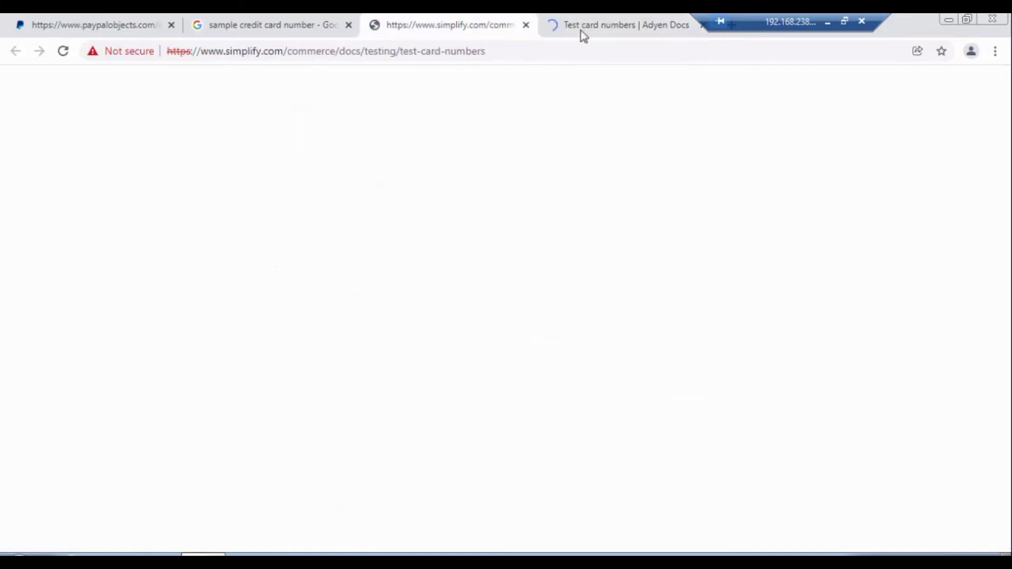
click(584, 31)
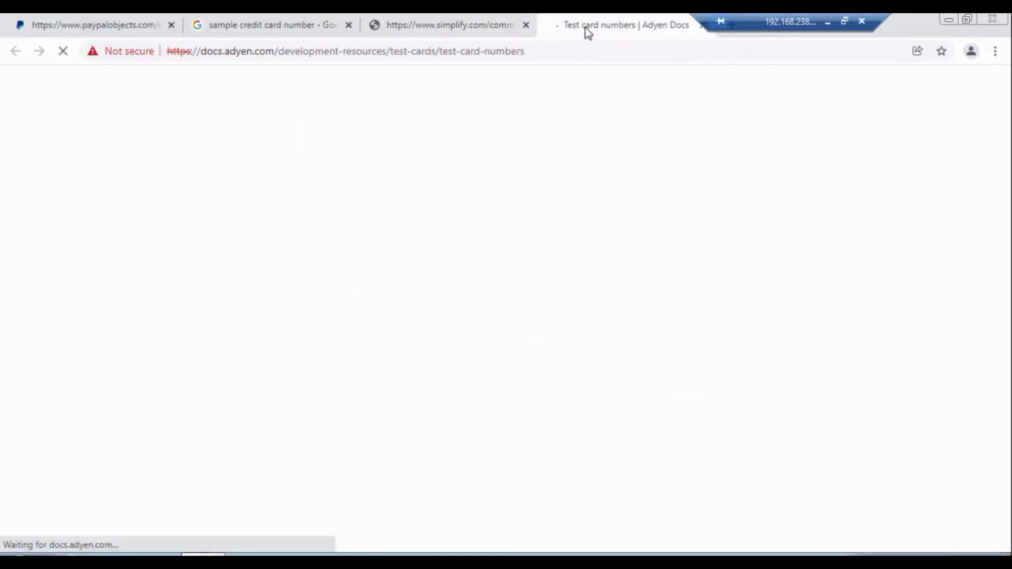
click(99, 26)
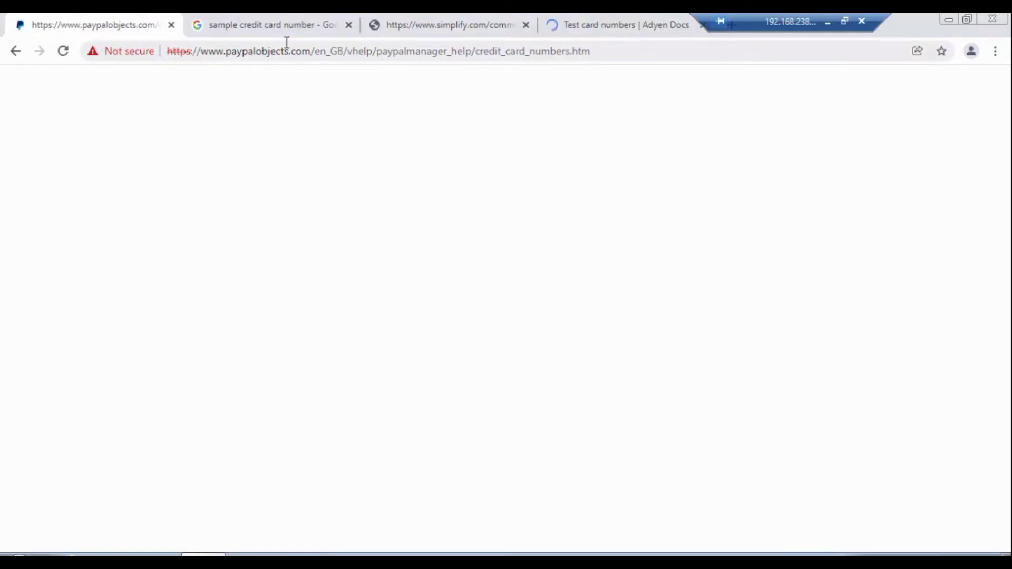
click(295, 27)
click(445, 28)
click(617, 27)
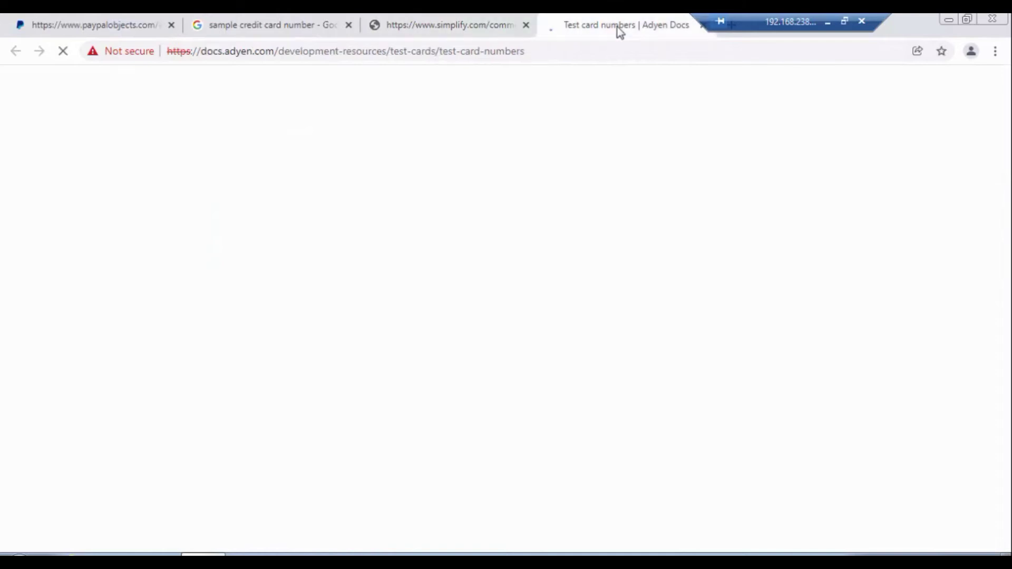
- Switch to the Palo Alto web interface, open the Data Filtering logs and examine the newest entries' file names, patterns, addresses and actions
click(827, 24)
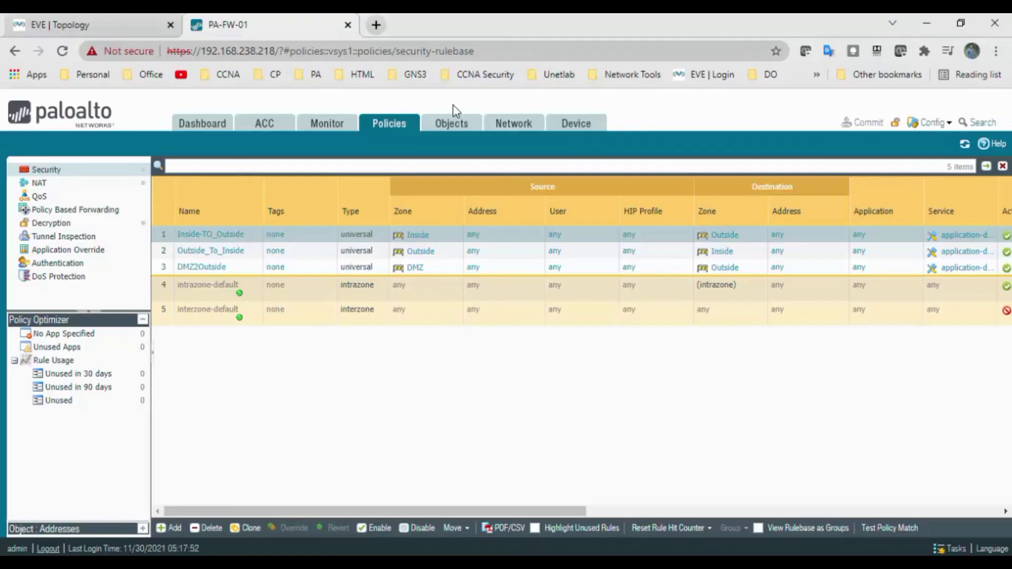
click(327, 123)
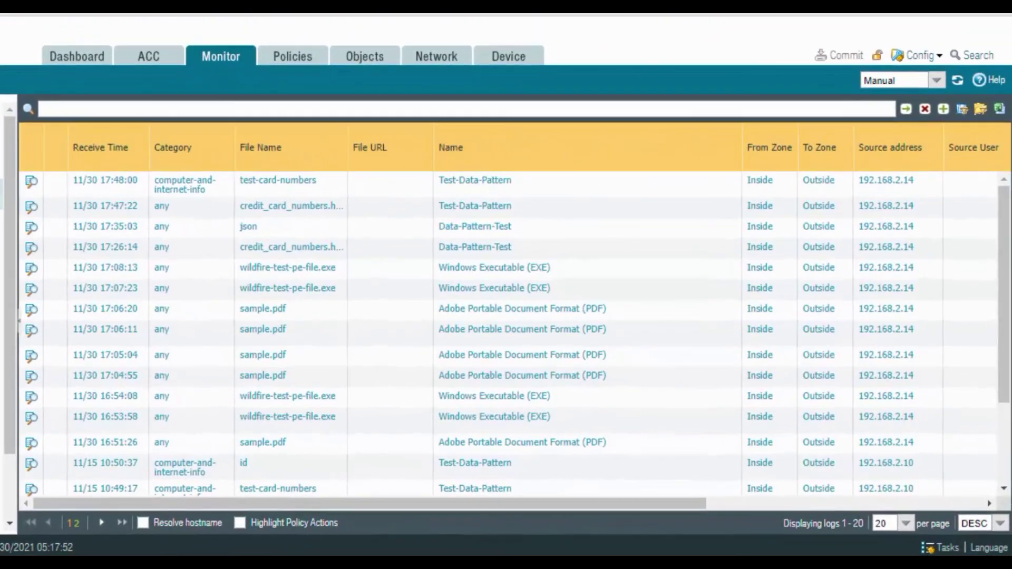
click(59, 237)
drag(358, 504, 614, 492)
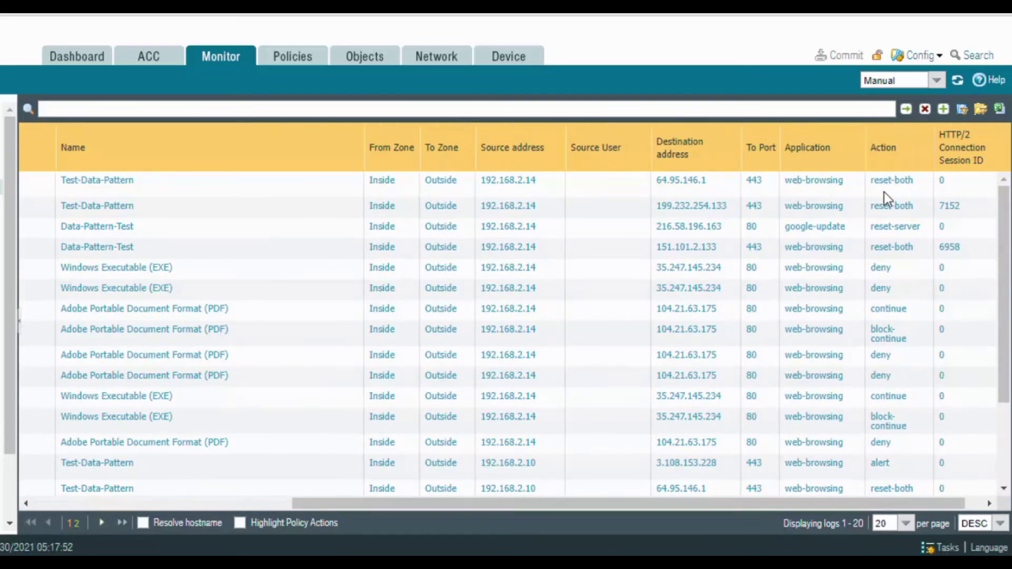
drag(787, 499, 421, 526)
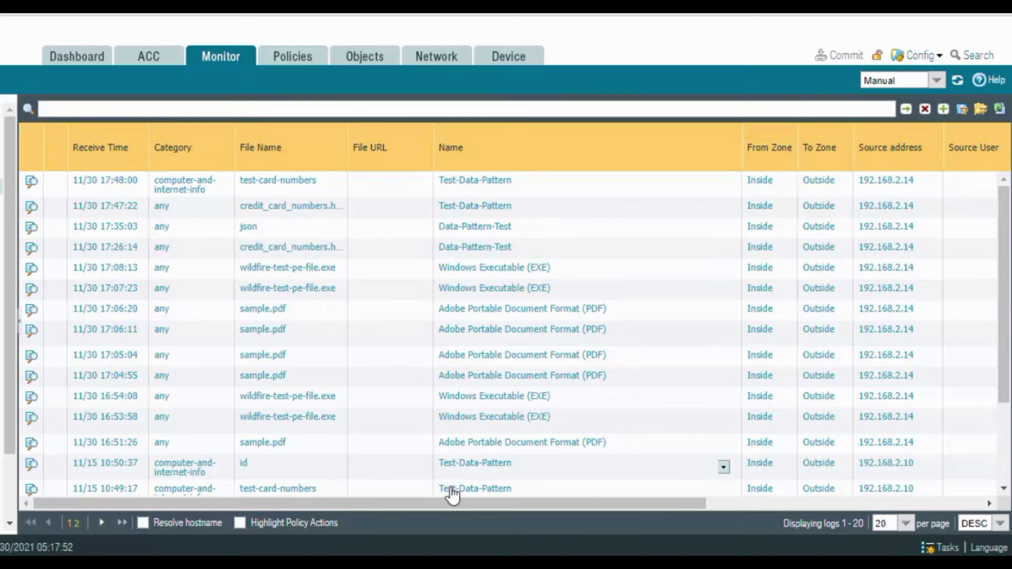
drag(451, 505, 627, 482)
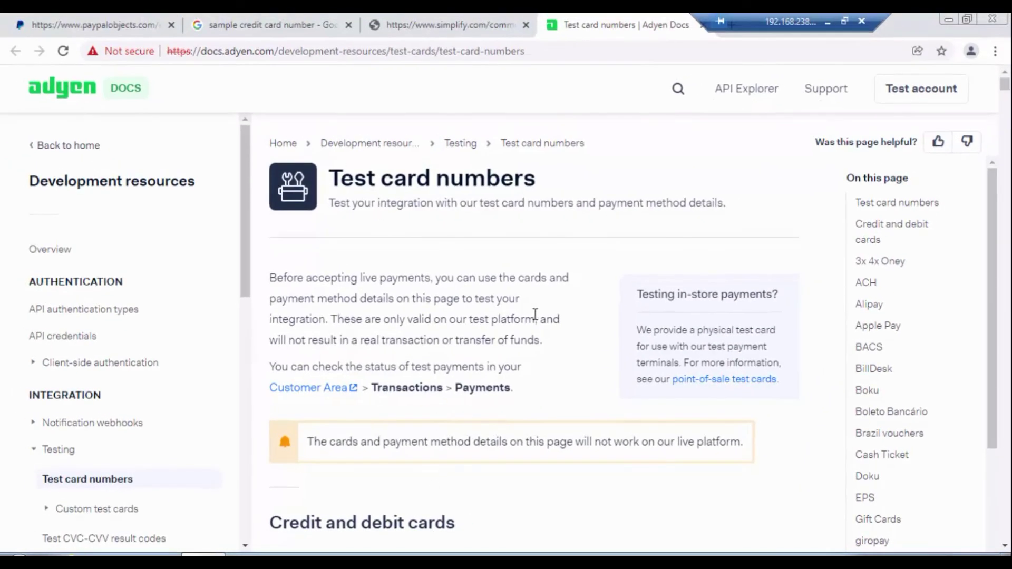
- Return to the remote client, examine the Adyen test card numbers page and compare it with the PayPal and Simplify pages
scroll(538, 317, down, 8)
scroll(510, 241, up, 1)
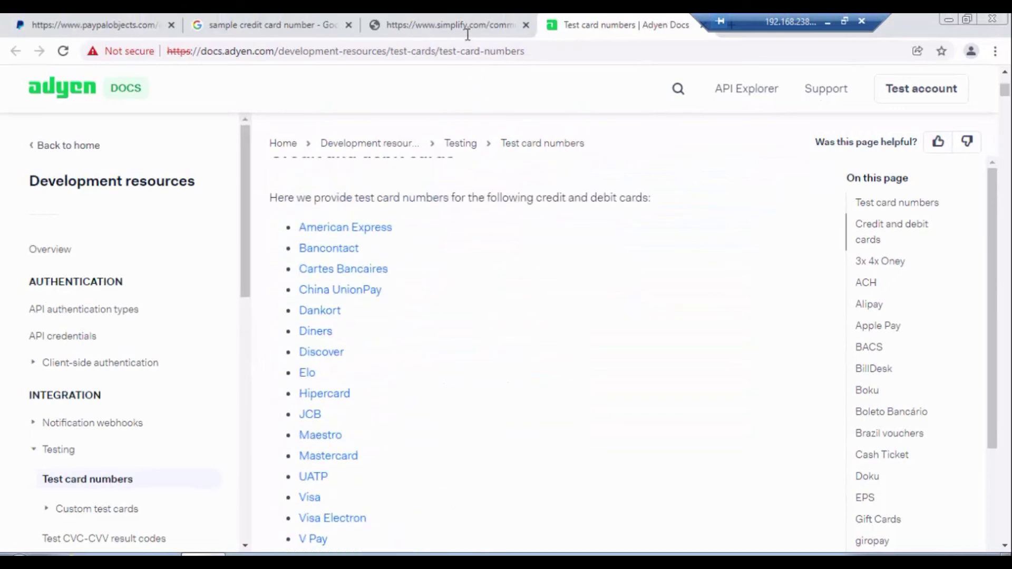
click(466, 30)
click(309, 27)
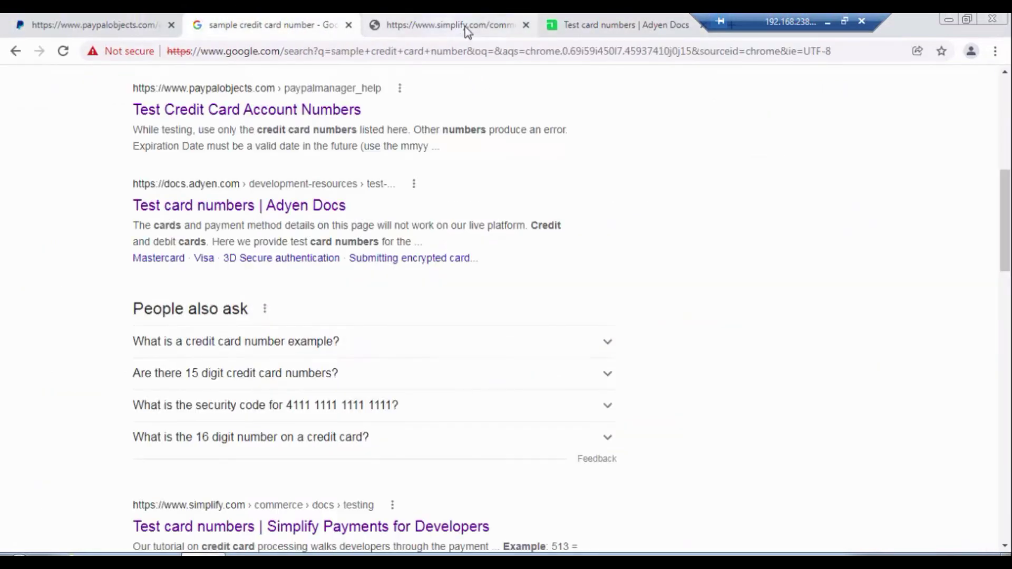
click(465, 30)
click(131, 28)
click(191, 27)
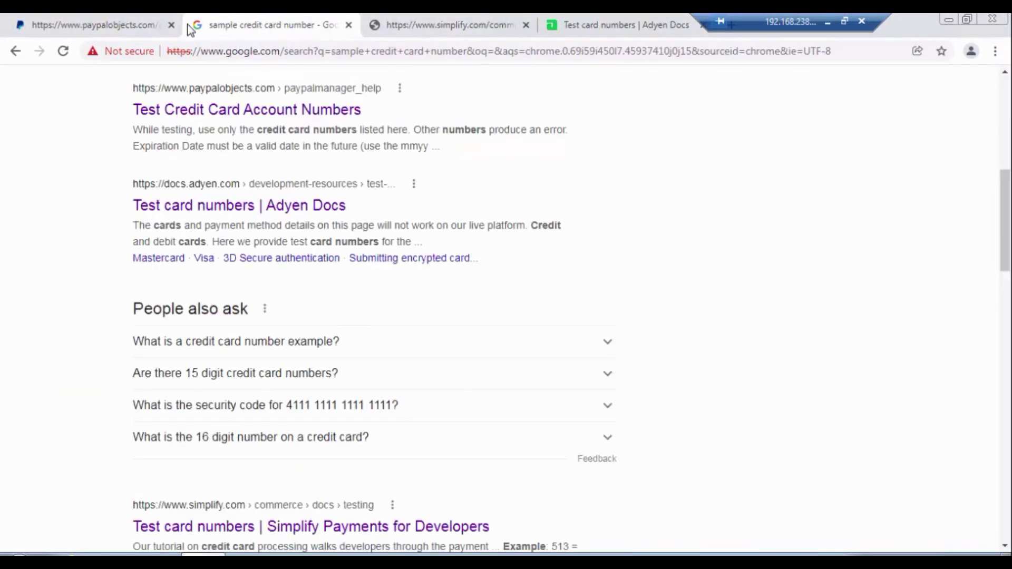
click(100, 27)
click(256, 25)
click(515, 29)
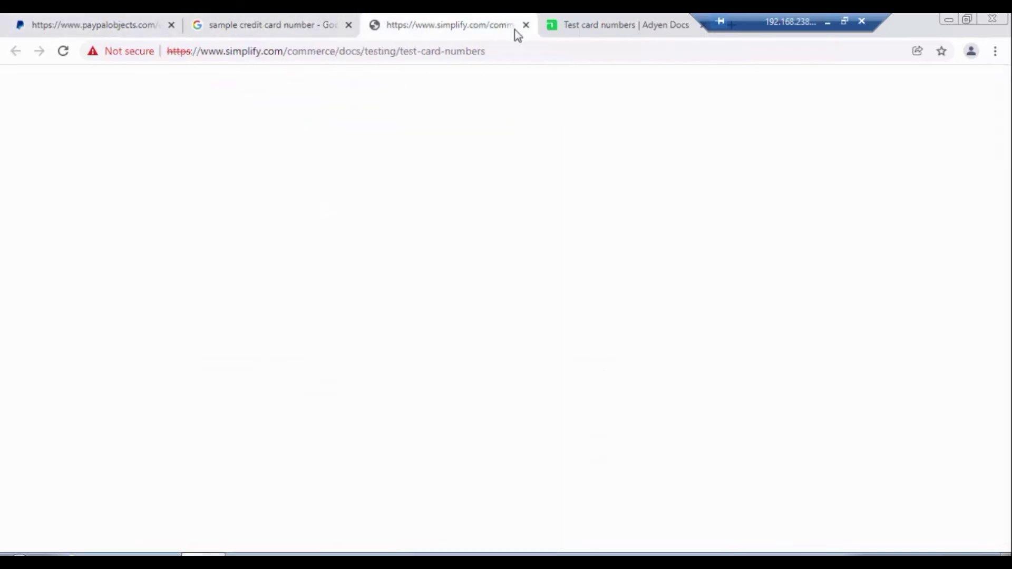
- Move the remote session bar aside and close the Adyen Docs page
click(567, 29)
drag(751, 21, 841, 22)
click(702, 25)
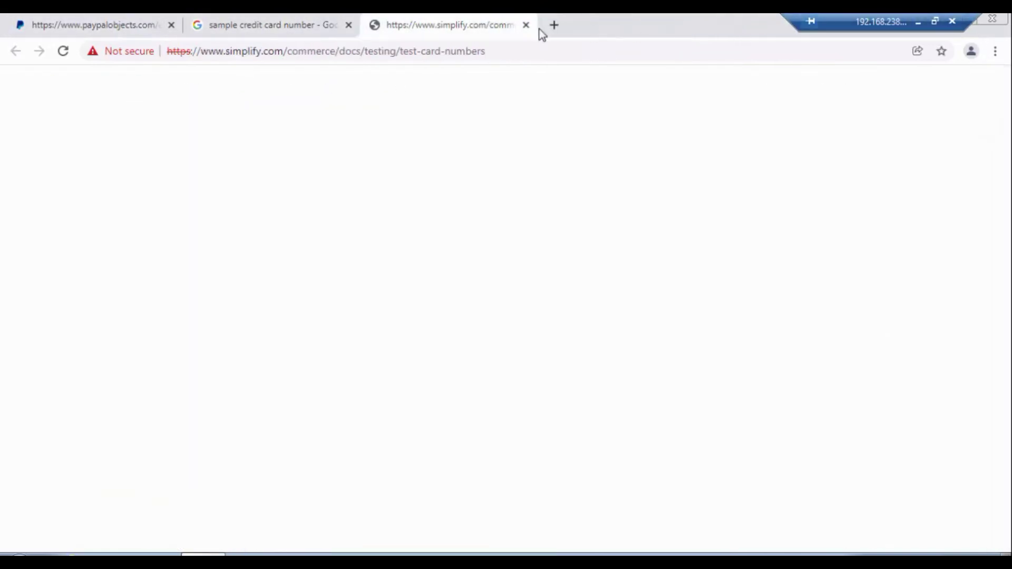
- Open the Test Cards - Bambora search result in a new tab and proceed past its certificate warning
click(280, 28)
scroll(453, 311, down, 7)
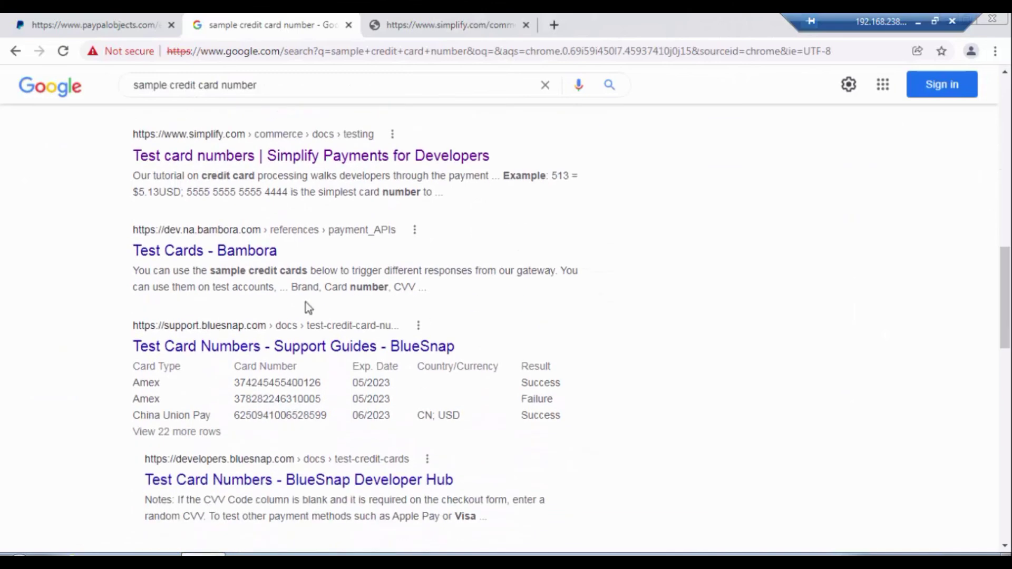
middle_click(248, 253)
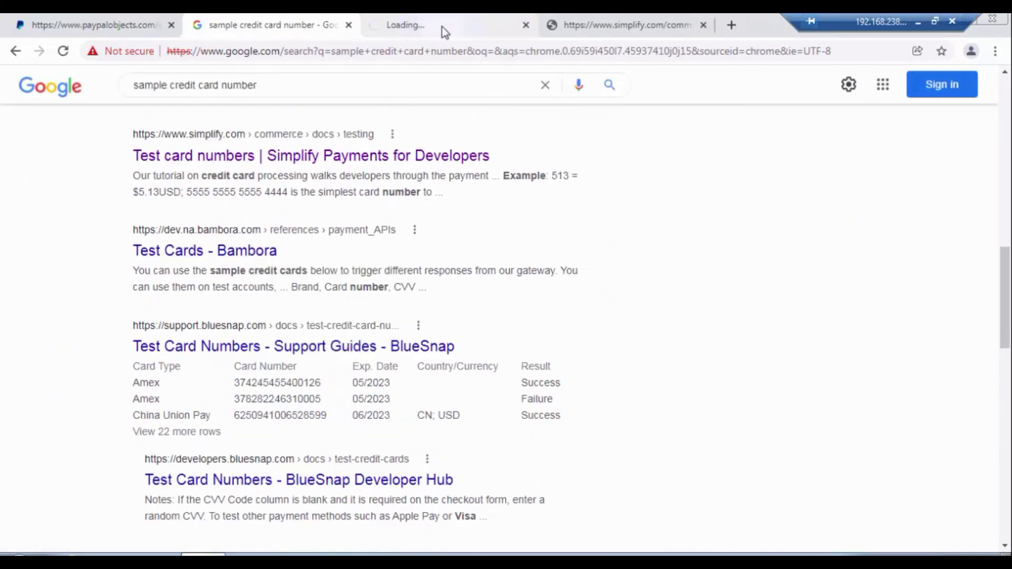
click(442, 27)
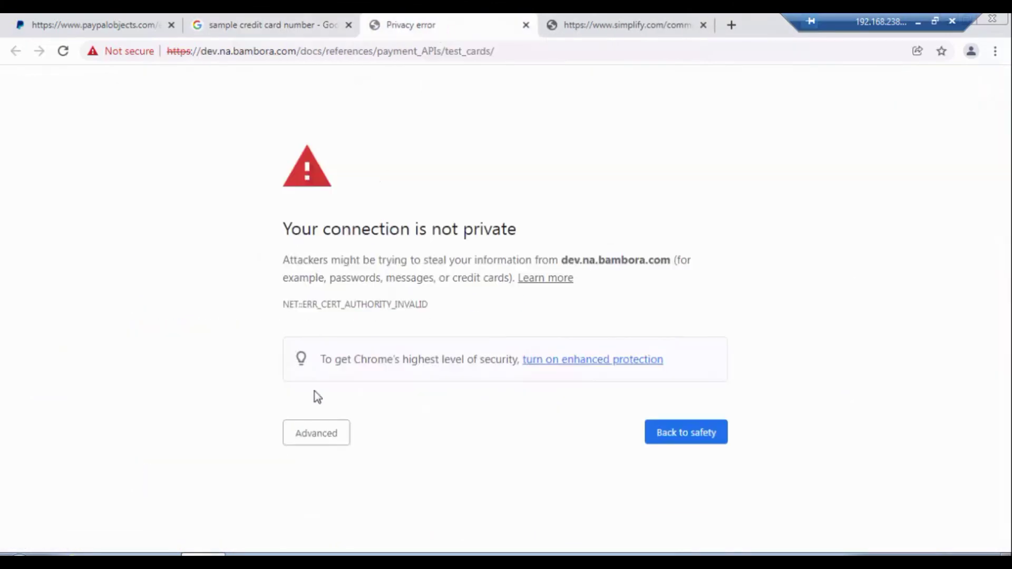
click(316, 432)
scroll(324, 474, down, 1)
click(329, 508)
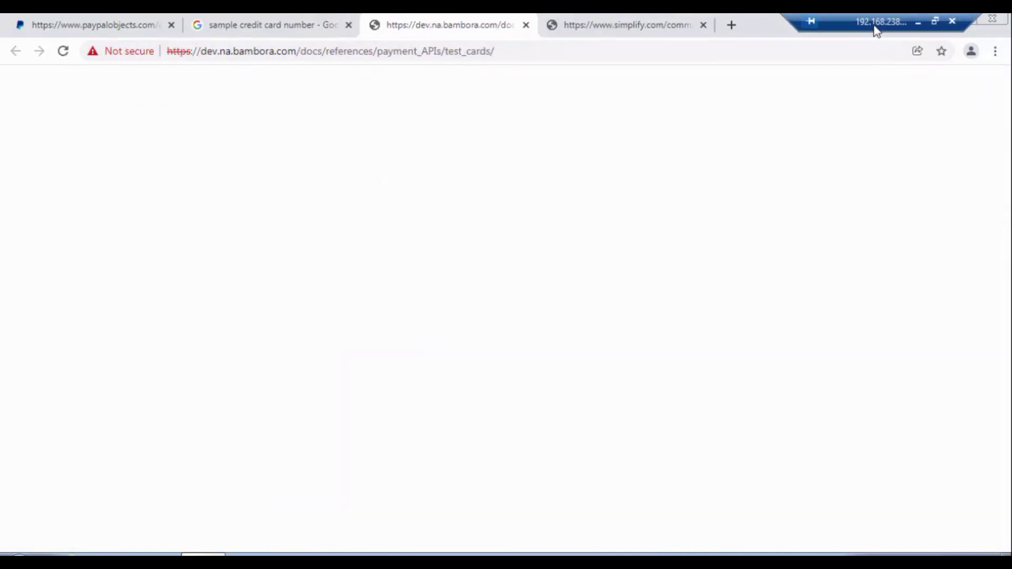
- Switch back to the firewall, refresh the Data Filtering logs and examine the newest entry's pattern, addresses and action
click(918, 23)
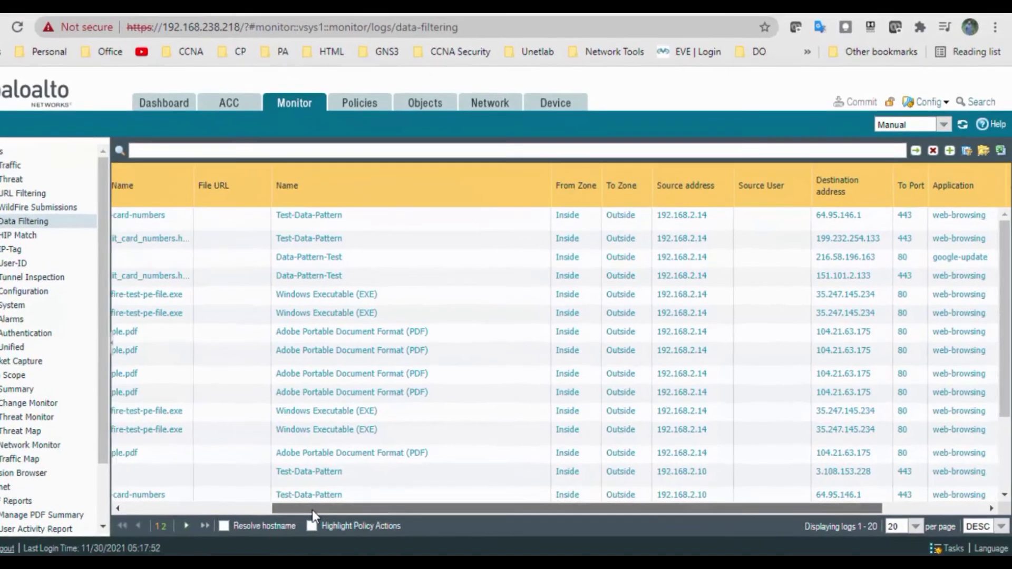
drag(385, 506, 226, 510)
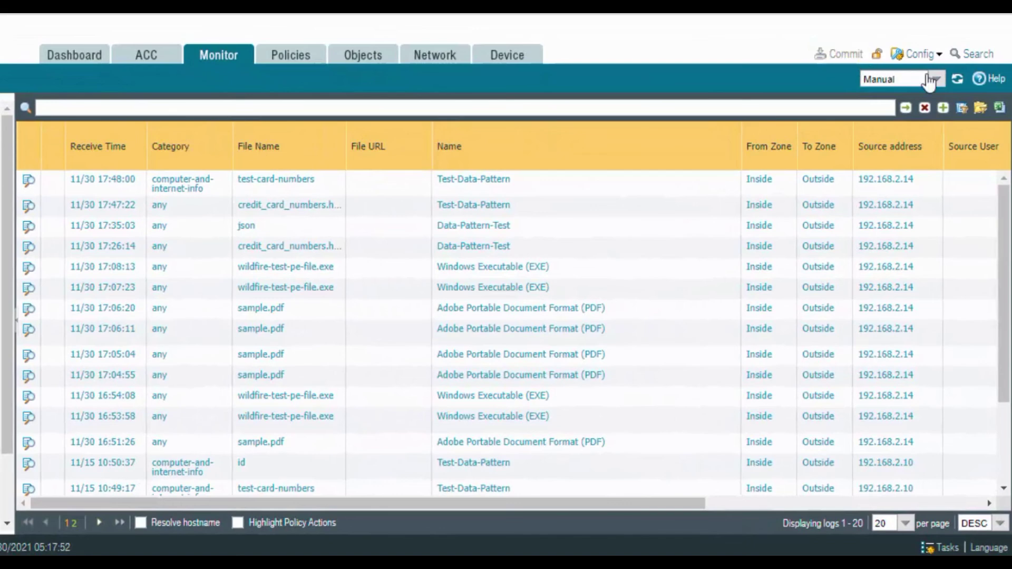
click(957, 80)
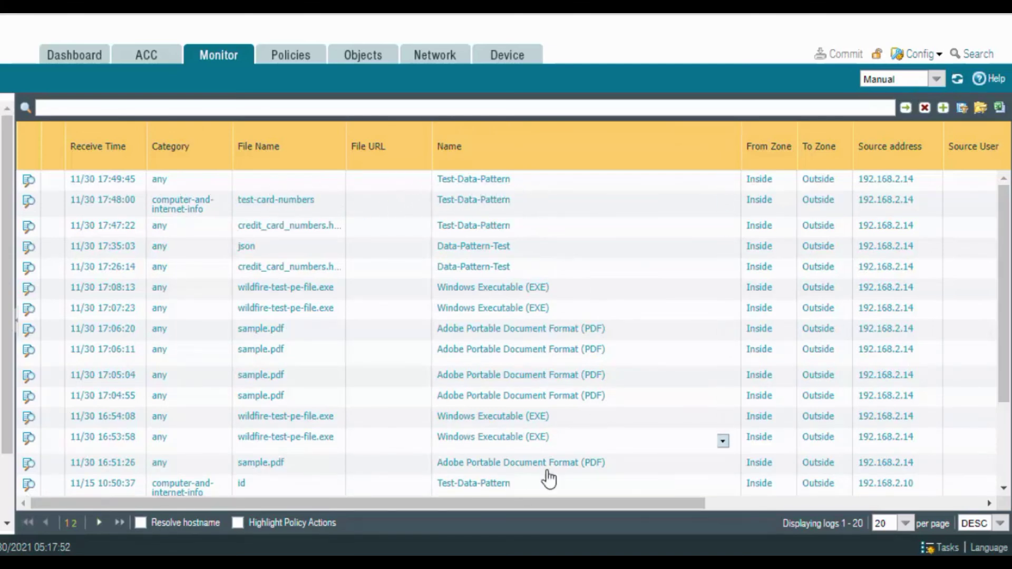
drag(482, 502, 846, 439)
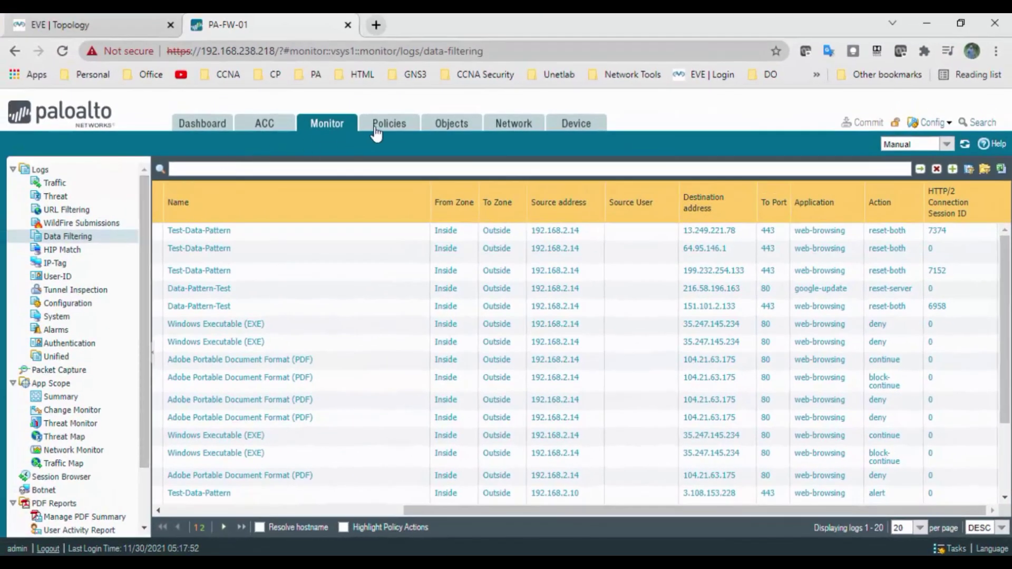
- Review the security policy rules and the data filtering profile's data pattern, thresholds and log severity
click(389, 129)
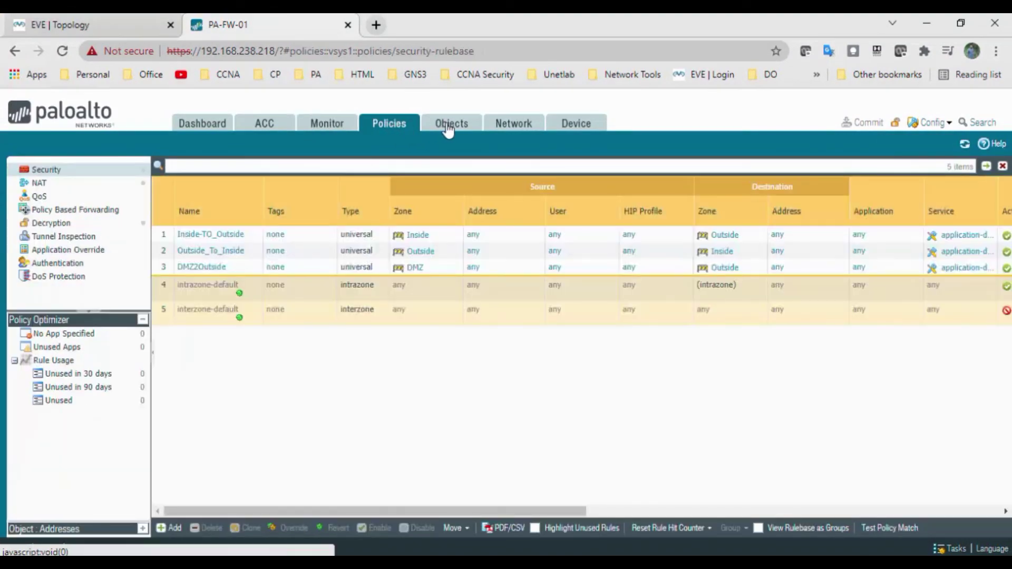
click(447, 132)
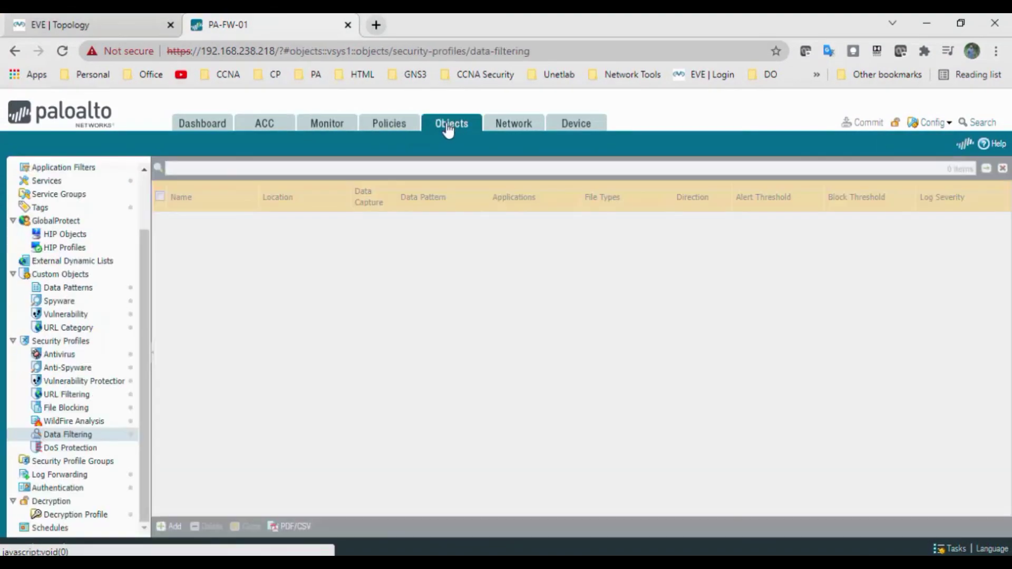
drag(147, 343, 143, 366)
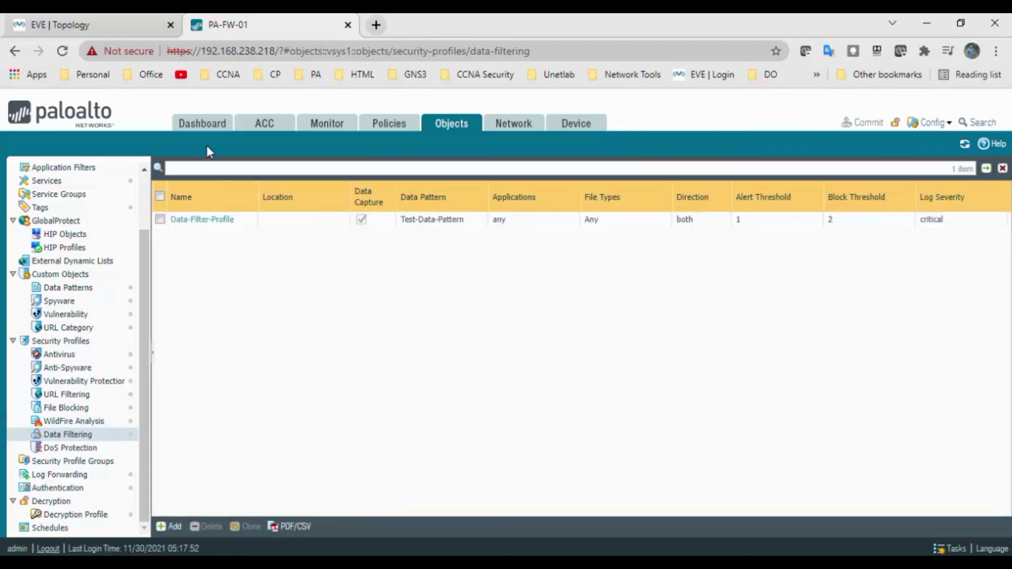
click(378, 124)
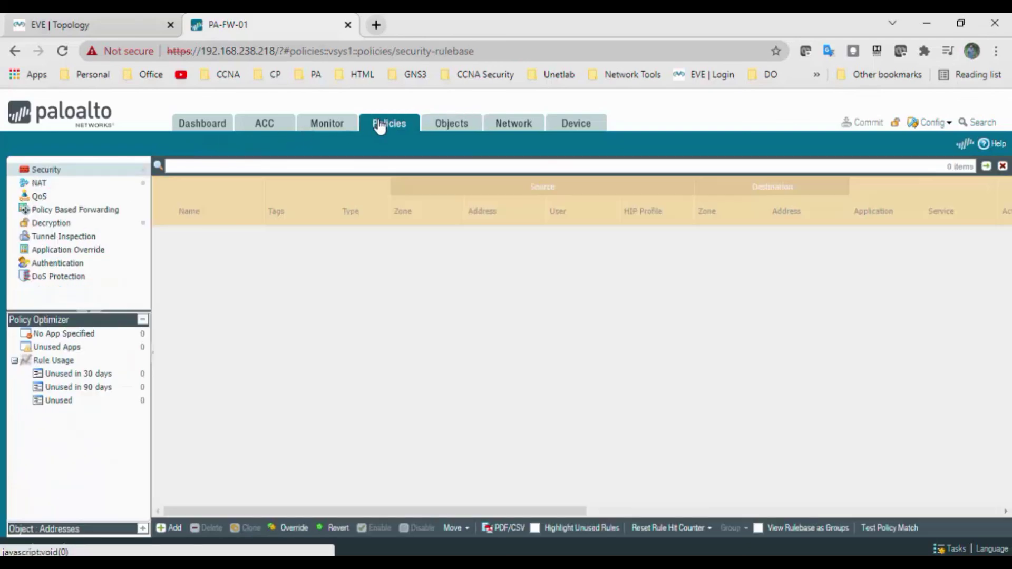